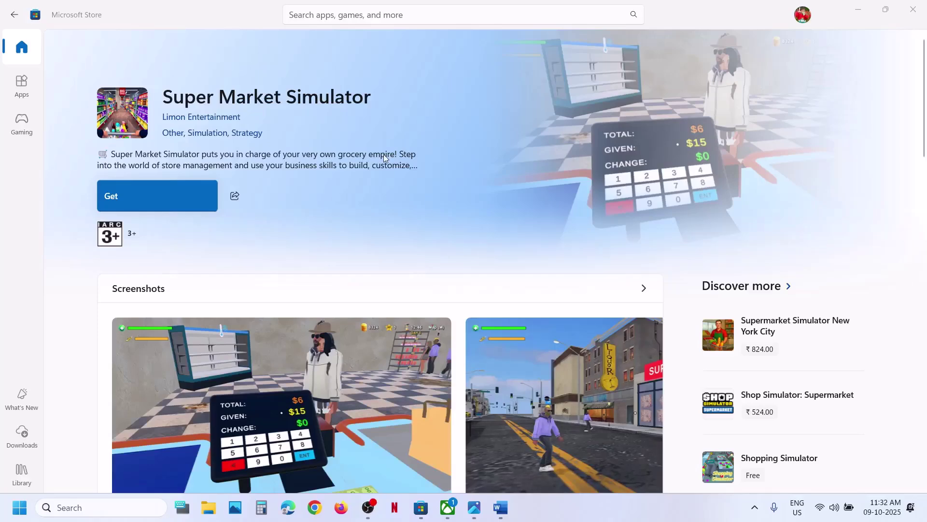
Step: Move between Microsoft Store, the Xbox app and the notes, ending on Supermarket Simulator's Xbox page
left_click(453, 516)
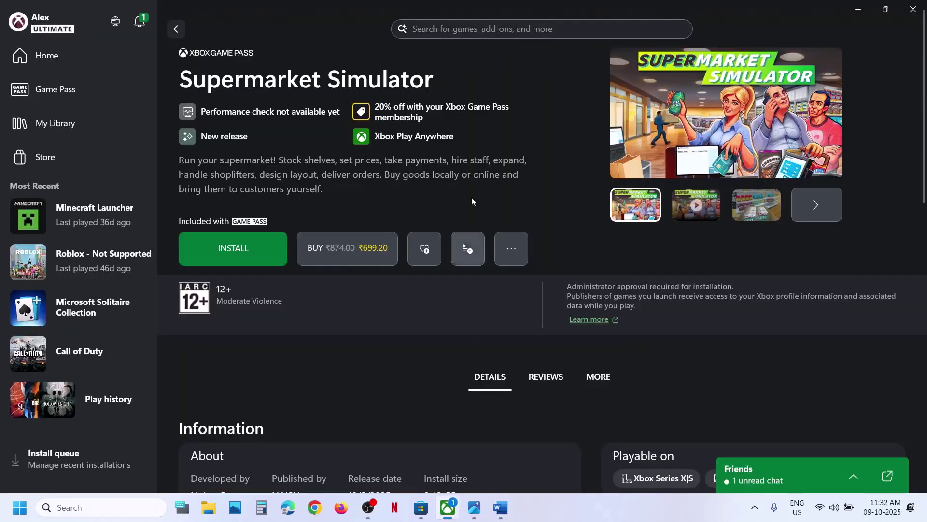
left_click(420, 507)
left_click(451, 515)
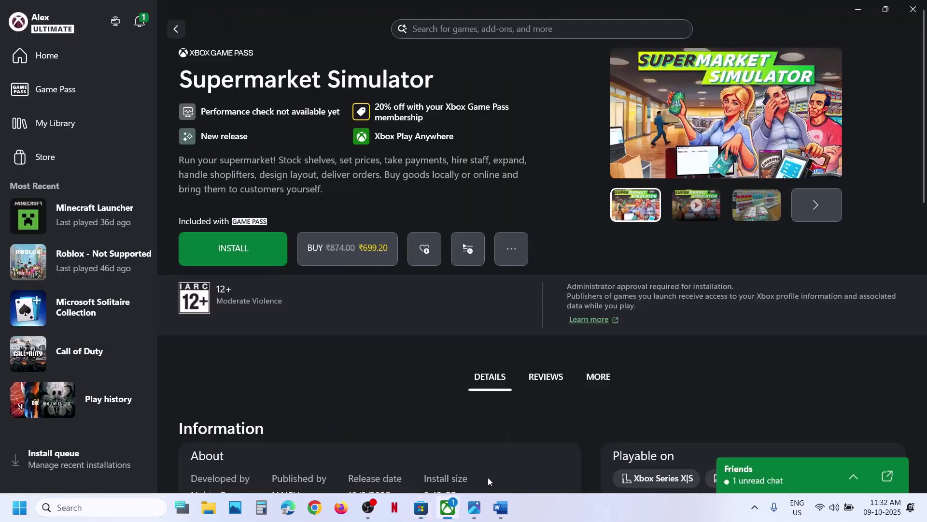
left_click(501, 507)
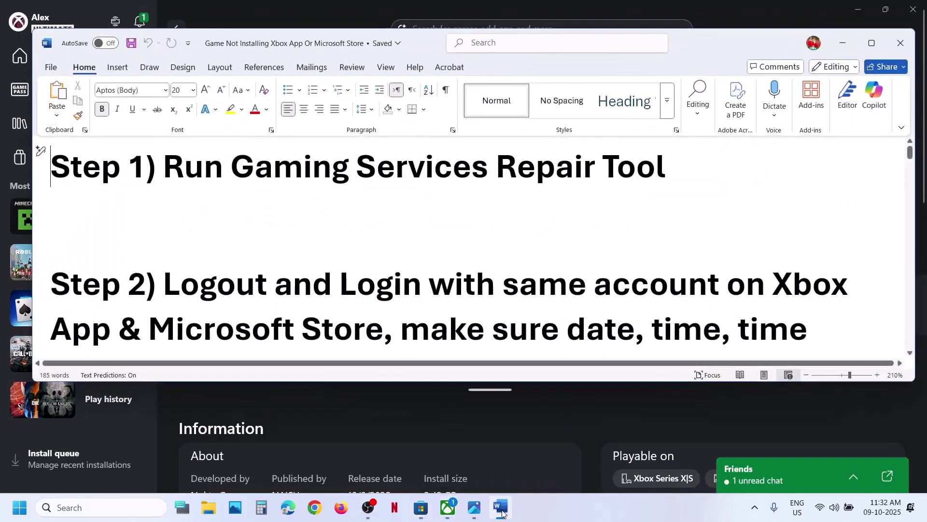
left_click(344, 405)
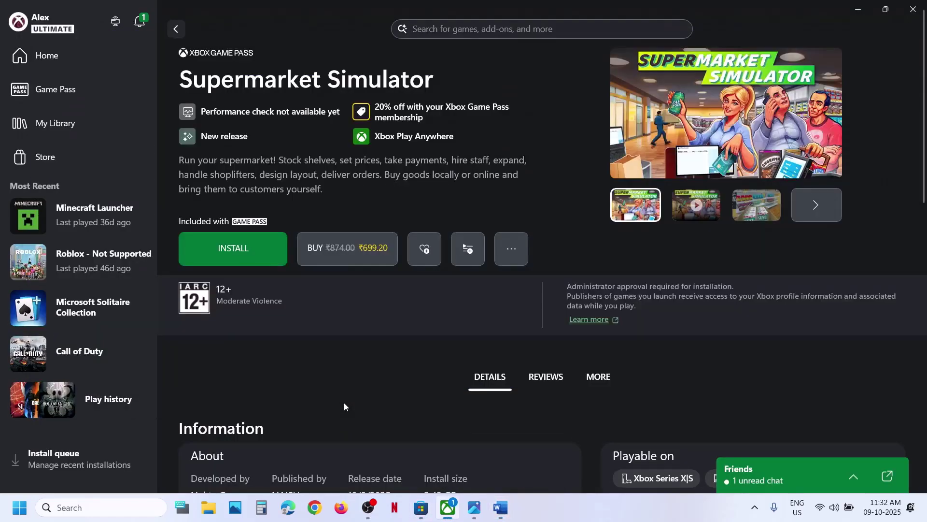
Step: Run the Gaming Services Repair Tool from Xbox Support, install the required Xbox app update, and select the tool's heading in the notes
left_click(54, 31)
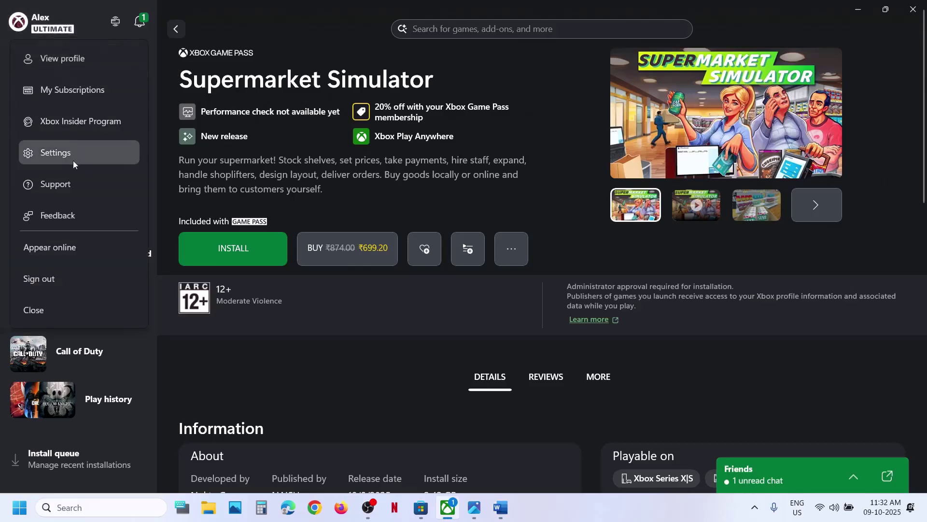
left_click(53, 183)
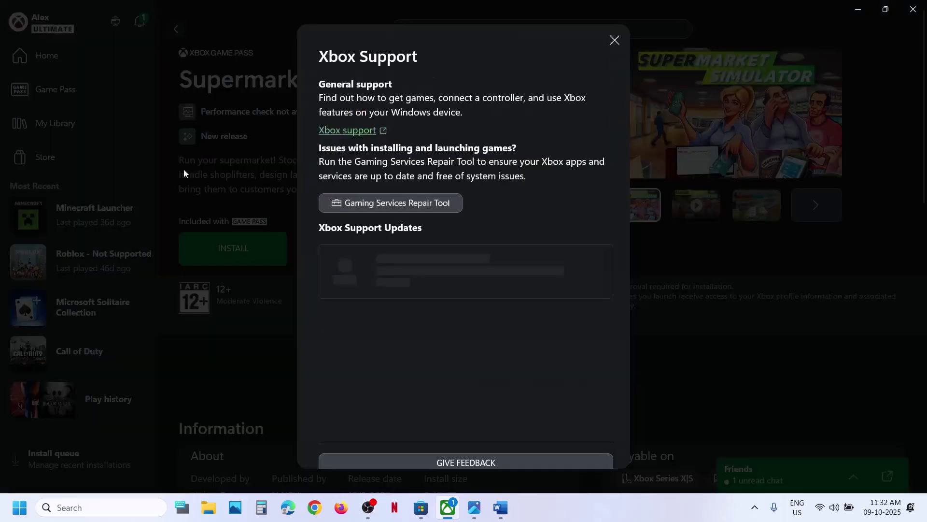
left_click(398, 203)
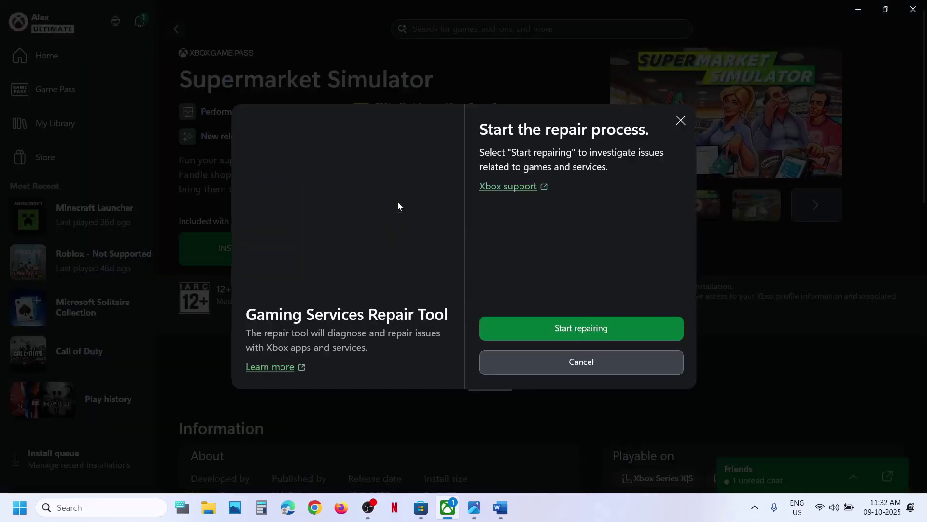
left_click(578, 332)
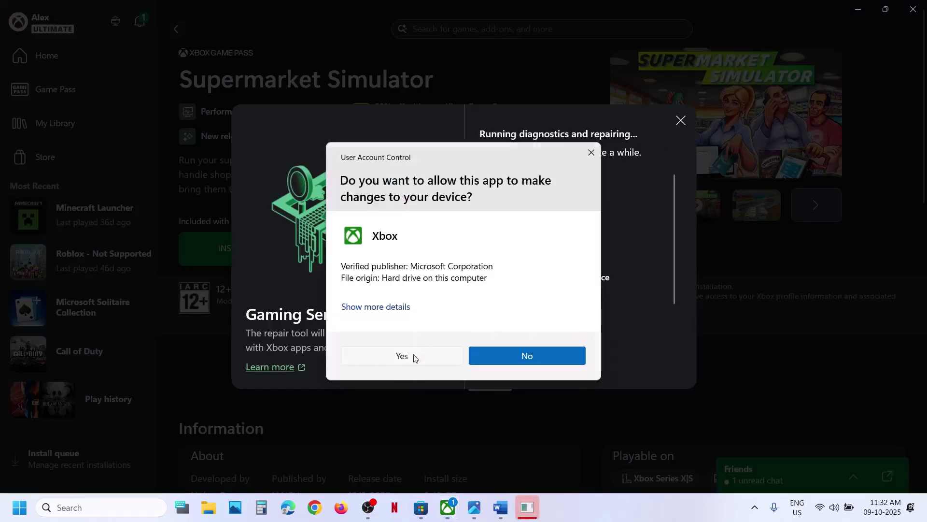
left_click(413, 357)
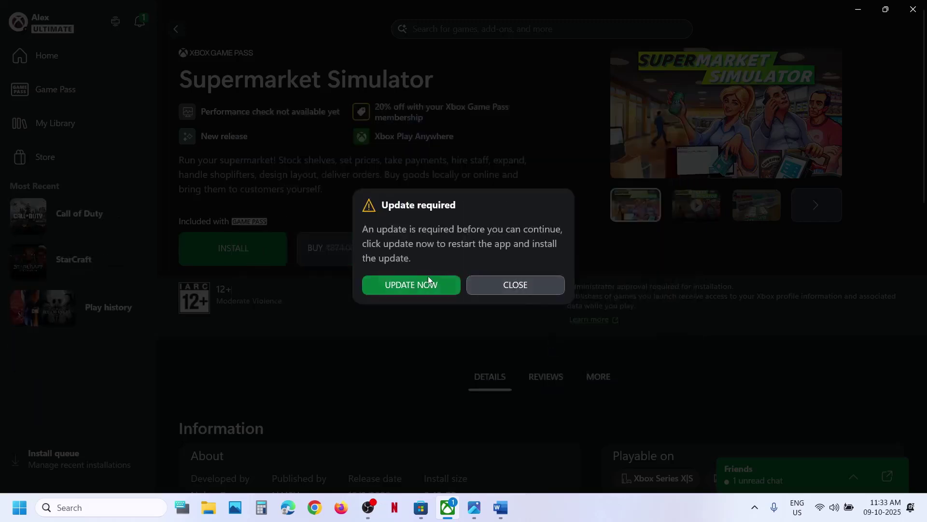
left_click(409, 289)
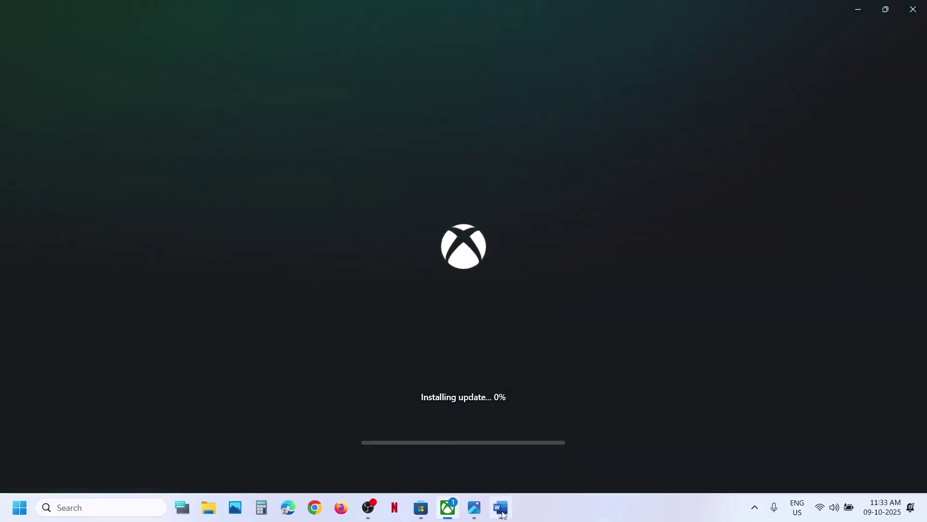
left_click(501, 511)
left_click_drag(674, 156, 264, 141)
key("ctrl+c")
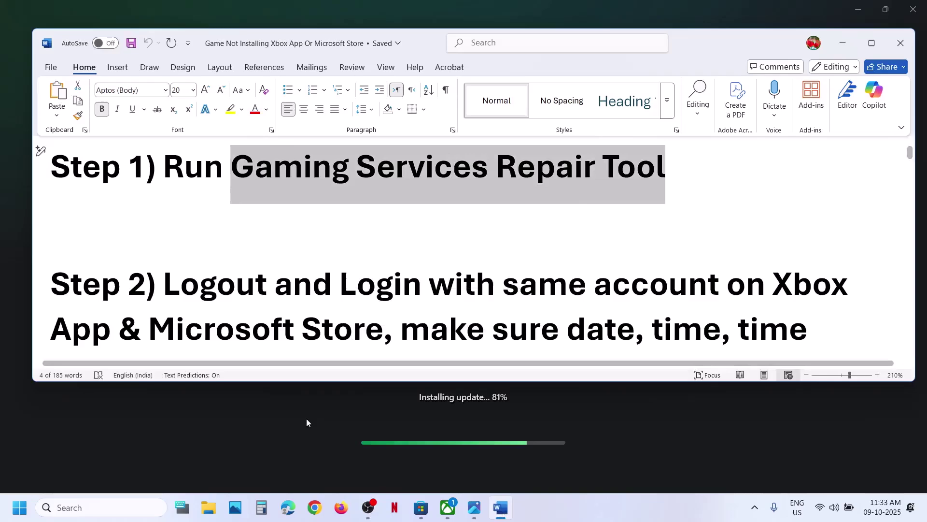
Step: Search the copied tool name in Chrome and download GamingRepairTool (1).exe from its Downloadable version section
left_click(314, 507)
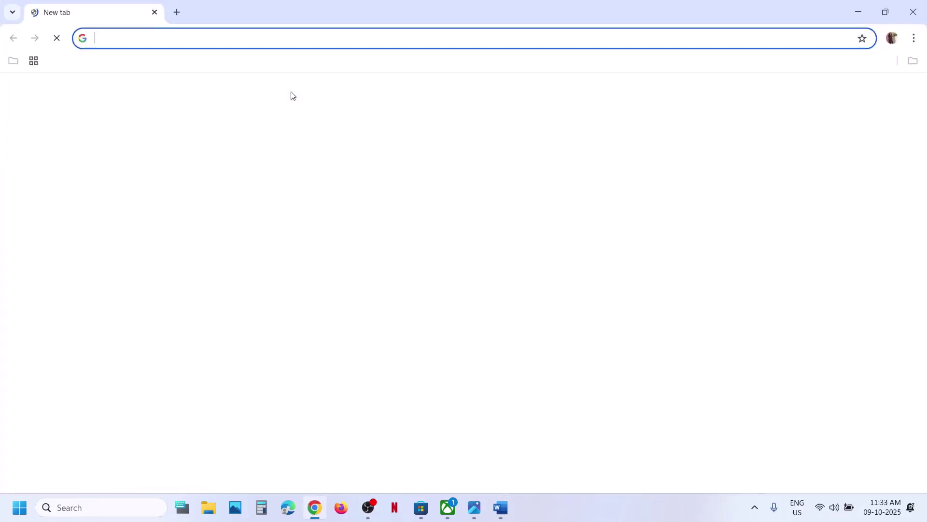
key("ctrl+v")
key("Return")
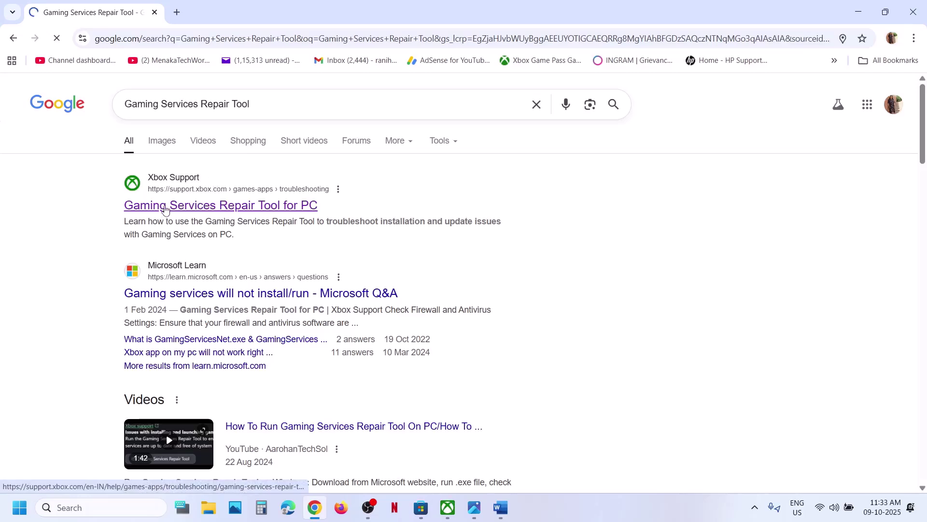
left_click(166, 208)
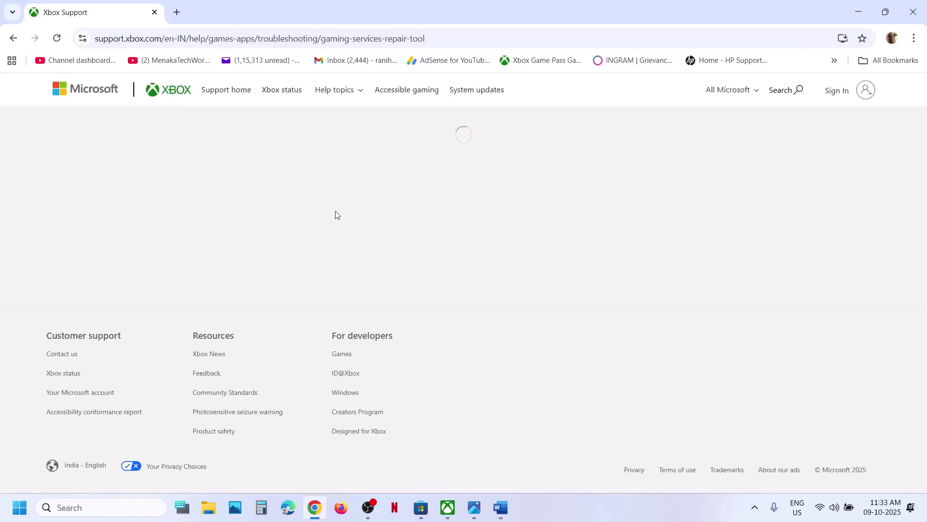
scroll(230, 225, "down", 3)
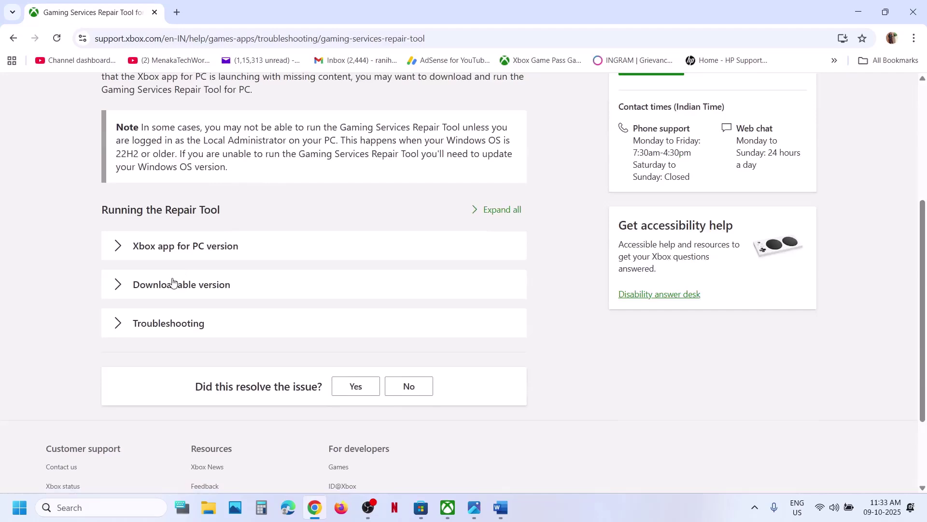
left_click(173, 283)
scroll(174, 284, "down", 10)
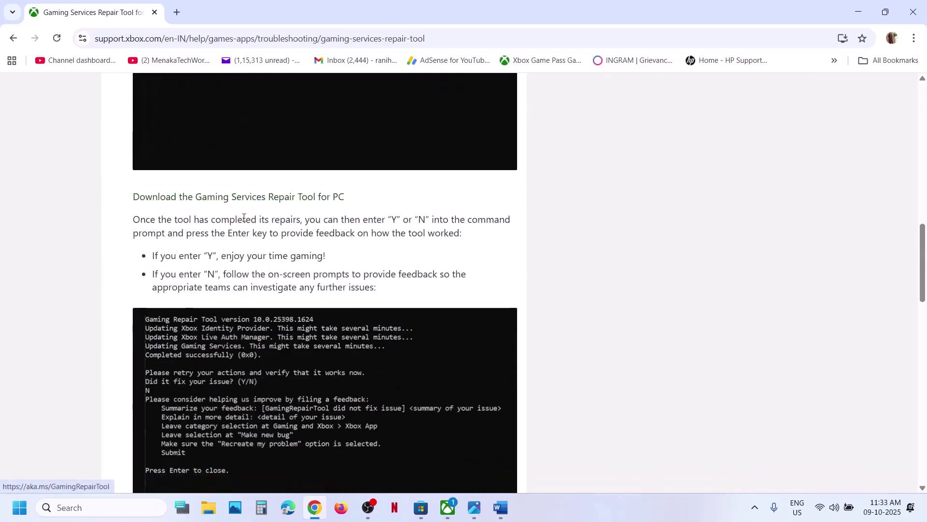
left_click(196, 198)
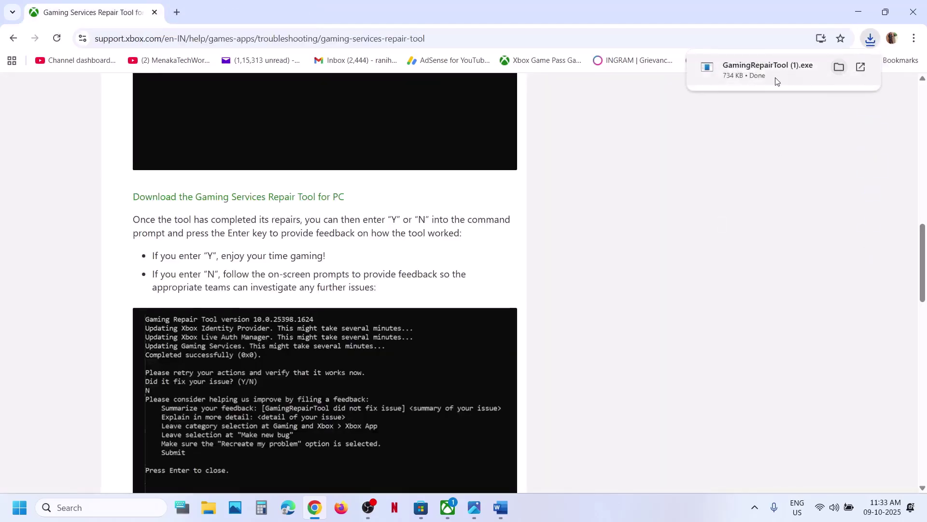
left_click(776, 82)
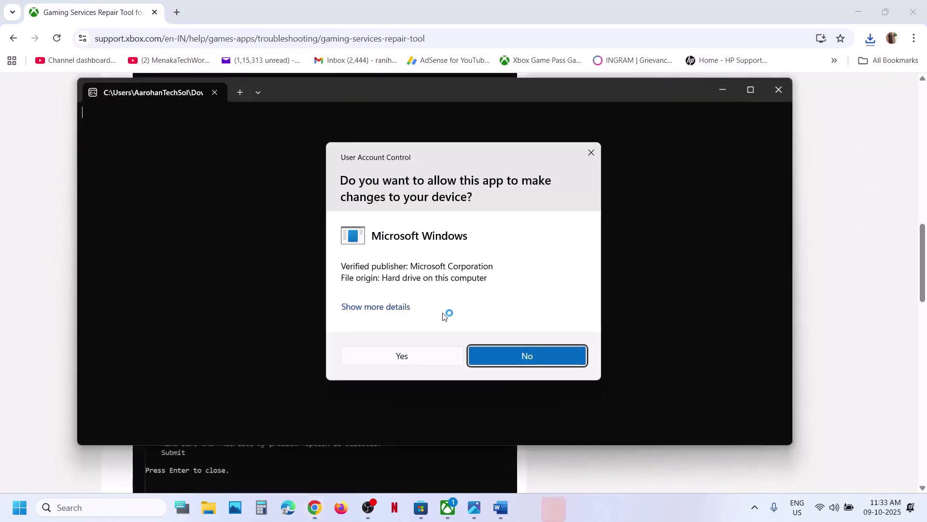
Step: Approve GamingRepairTool (1).exe and let its console run through the repairs, then return to Xbox
left_click(404, 355)
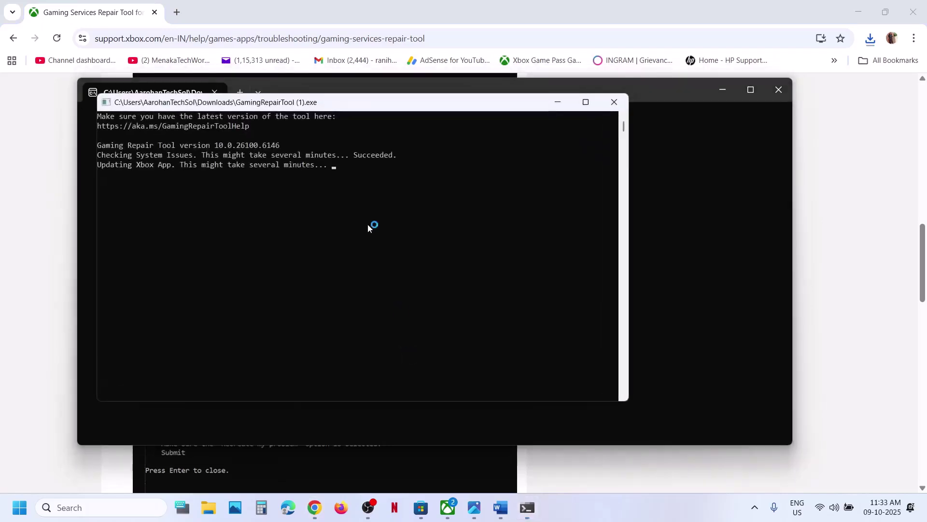
left_click(417, 250)
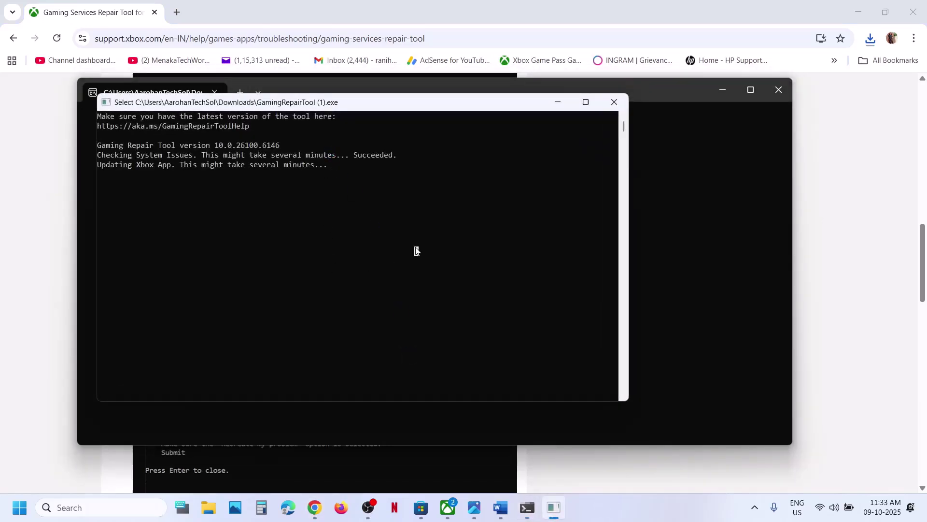
key("Return")
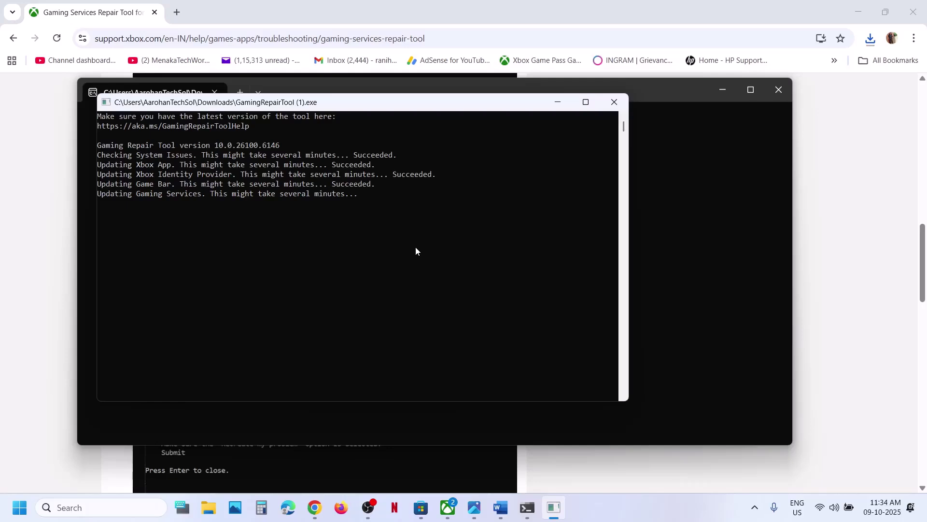
left_click(435, 247)
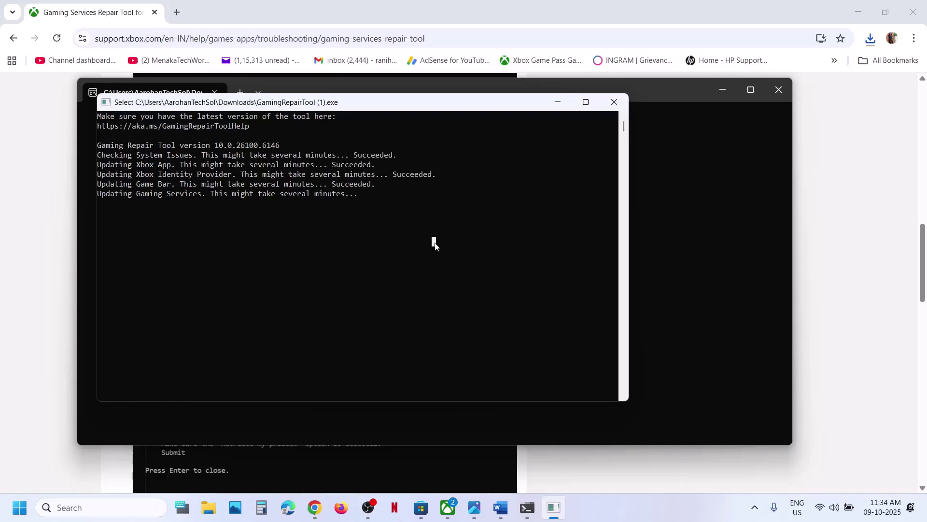
key("Return")
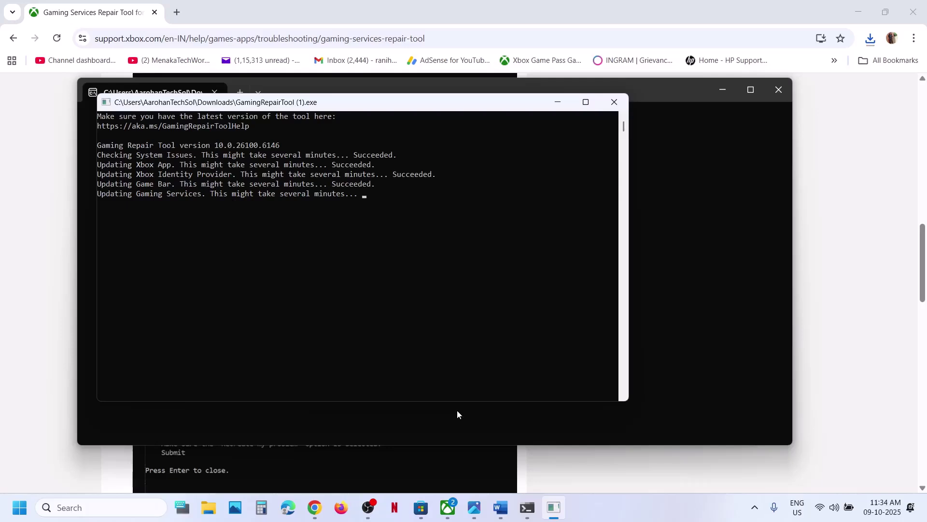
left_click(447, 513)
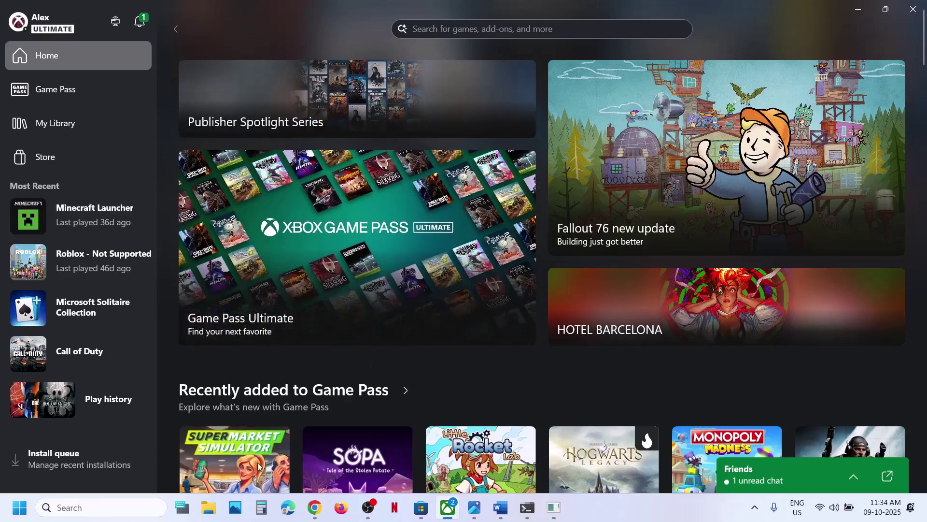
Step: Open the Supermarket Simulator page and review the next instructions in the notes document
left_click(234, 459)
left_click(500, 507)
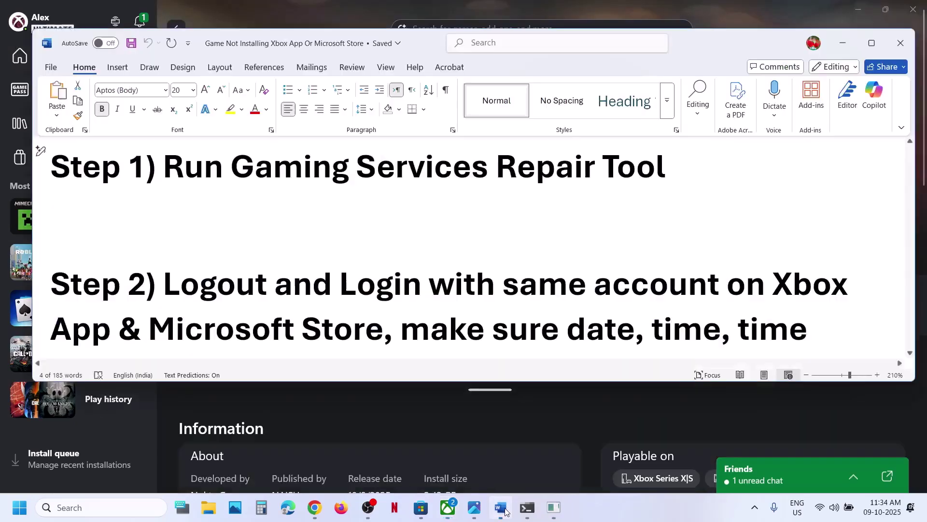
left_click_drag(231, 167, 665, 166)
scroll(343, 318, "down", 3)
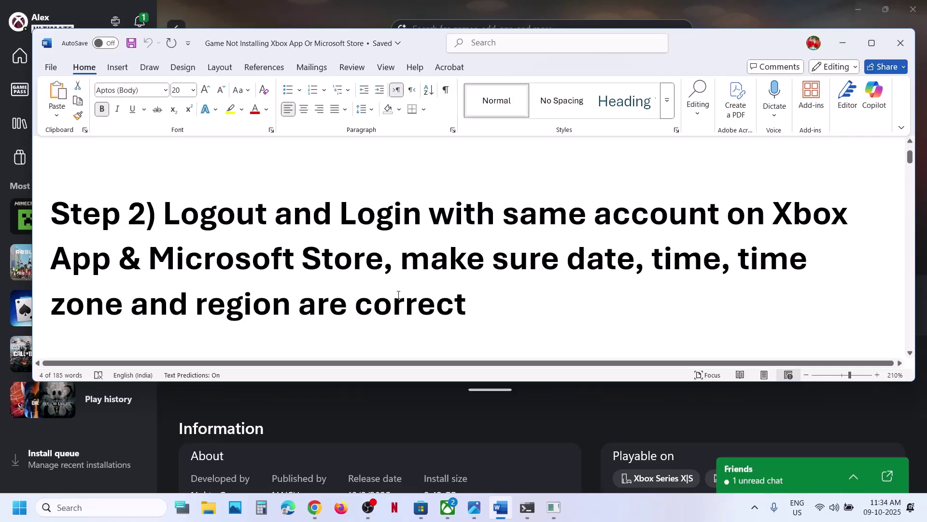
Step: Sign out of Microsoft Store and sign back in with the same account and its PIN
left_click(421, 507)
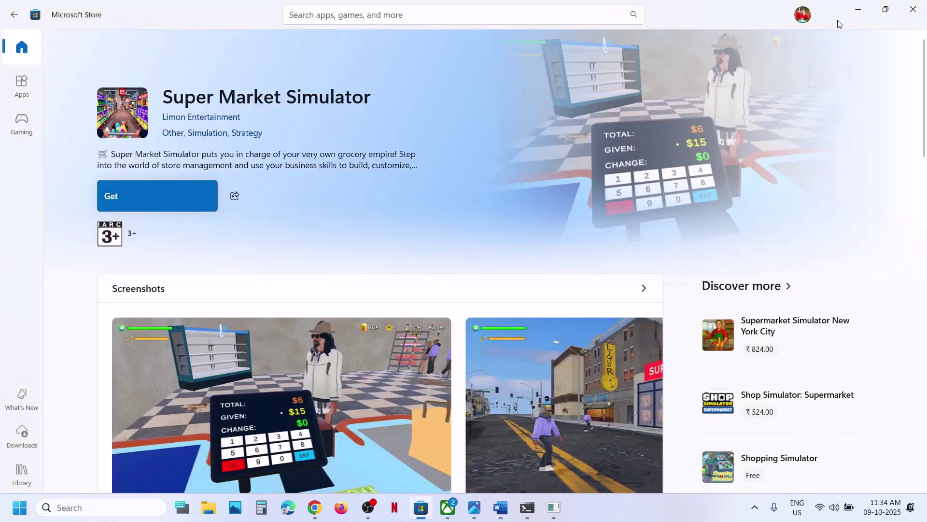
left_click(803, 14)
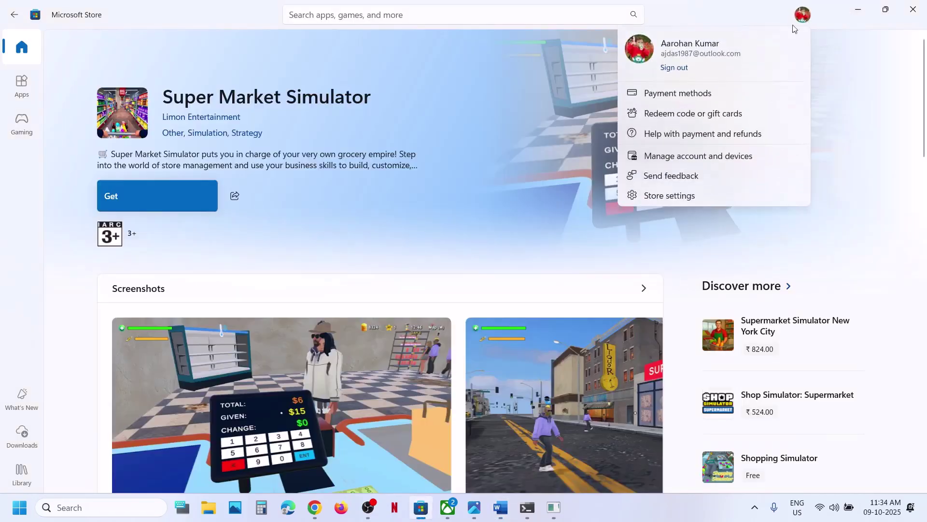
left_click(681, 70)
left_click(675, 43)
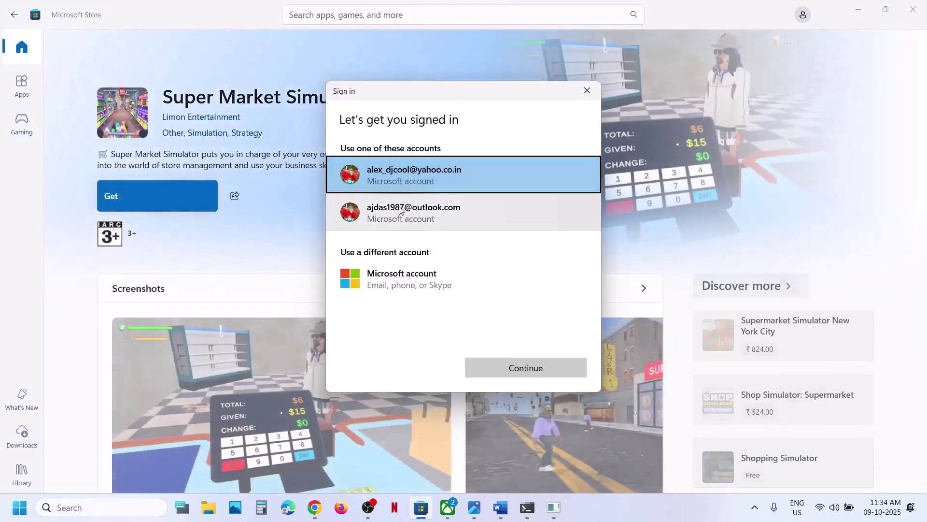
left_click(399, 209)
left_click(499, 367)
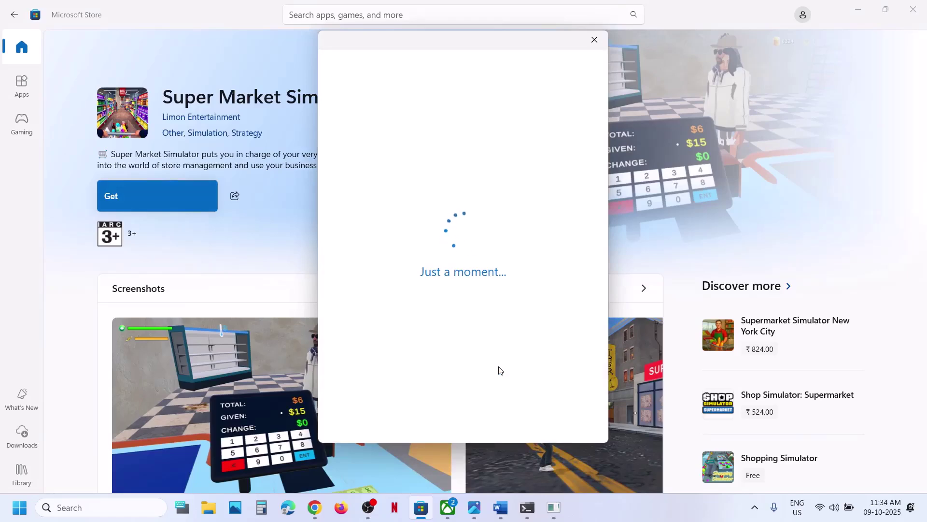
type("****")
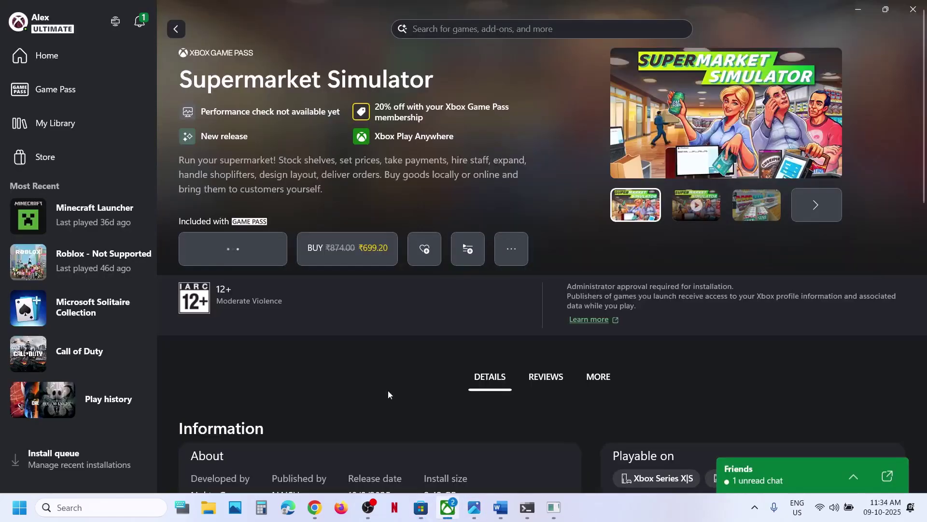
Step: Sign out of the Xbox app and sign back in with the same Microsoft account
left_click(55, 24)
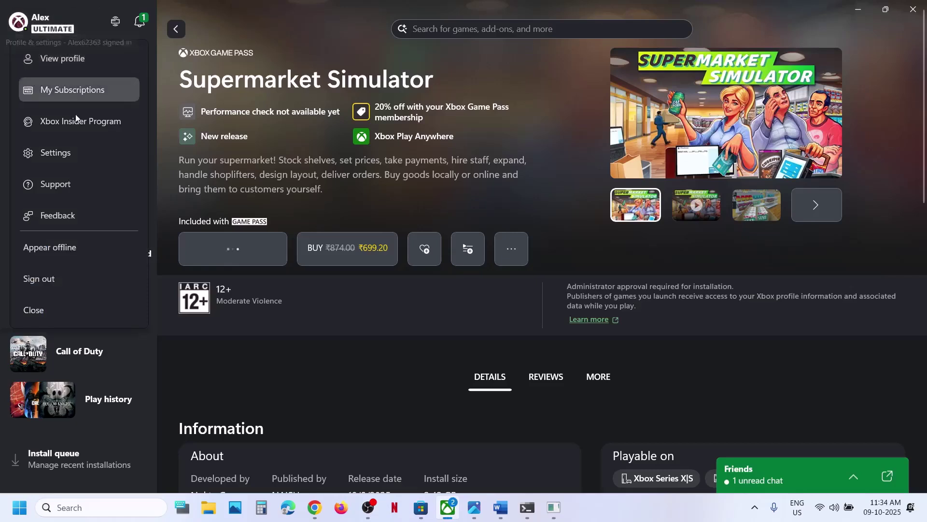
left_click(48, 283)
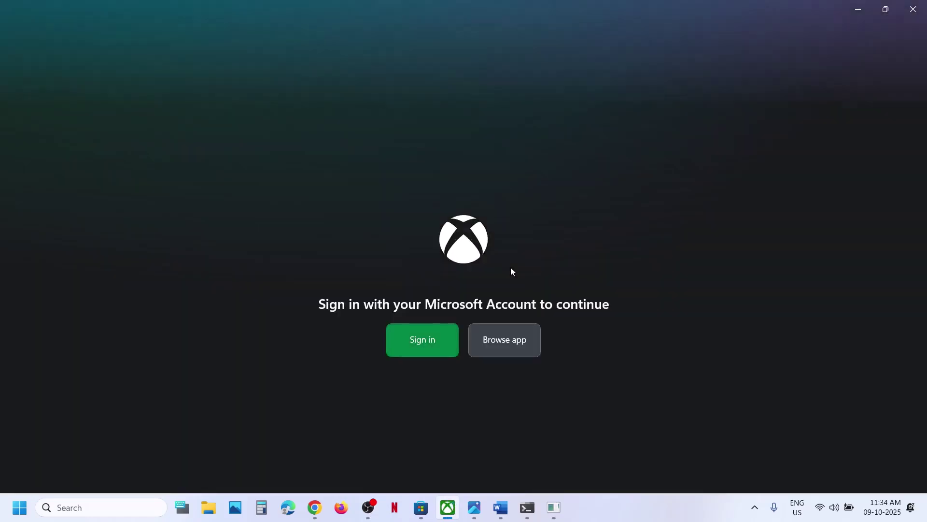
left_click(431, 343)
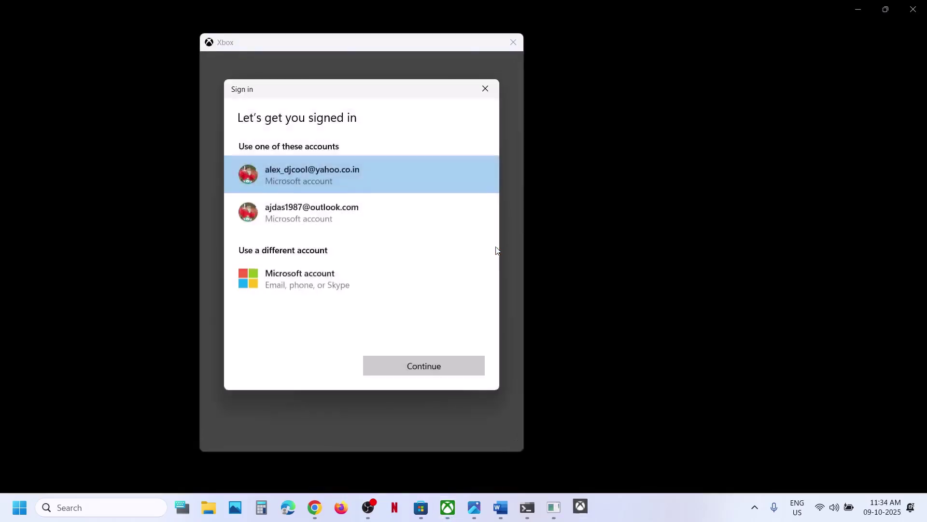
left_click(330, 218)
left_click(439, 367)
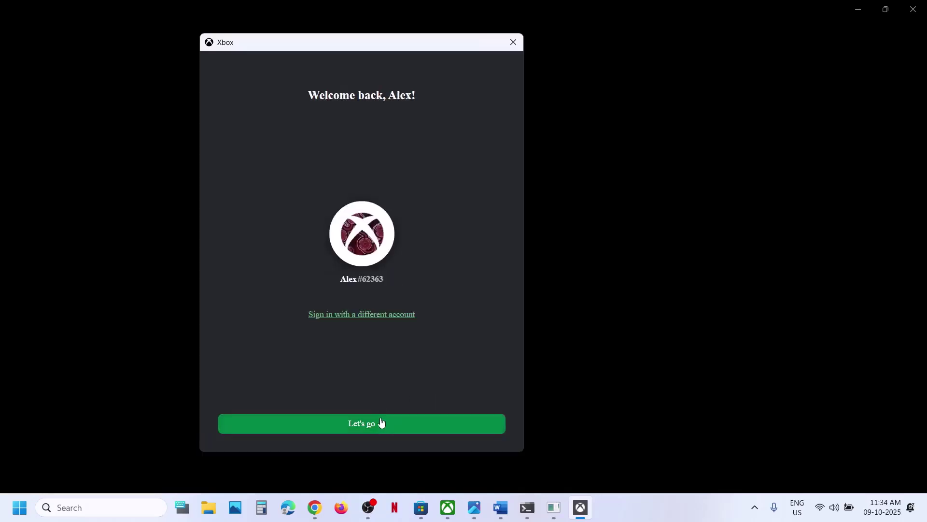
left_click(379, 420)
Step: Highlight Step 2's date, time and region reminder in the notes, then minimize them
left_click(501, 507)
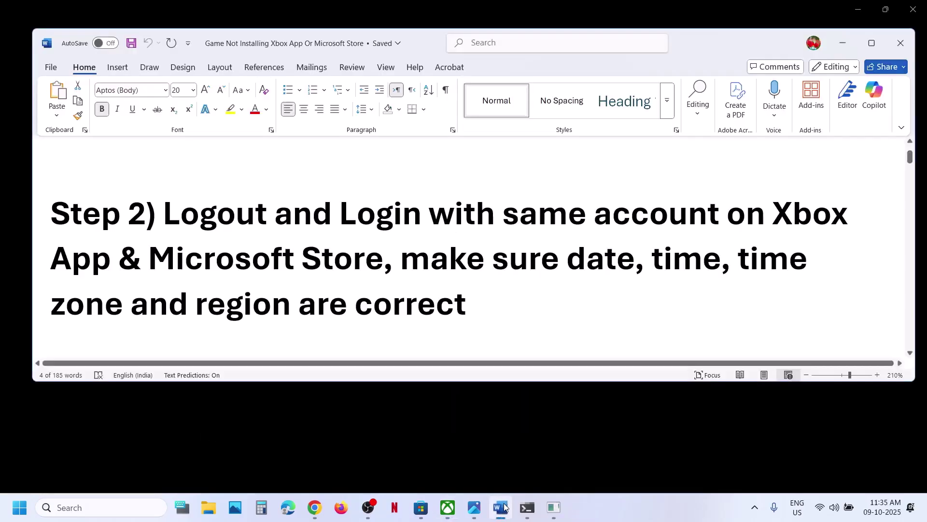
left_click_drag(407, 261, 540, 300)
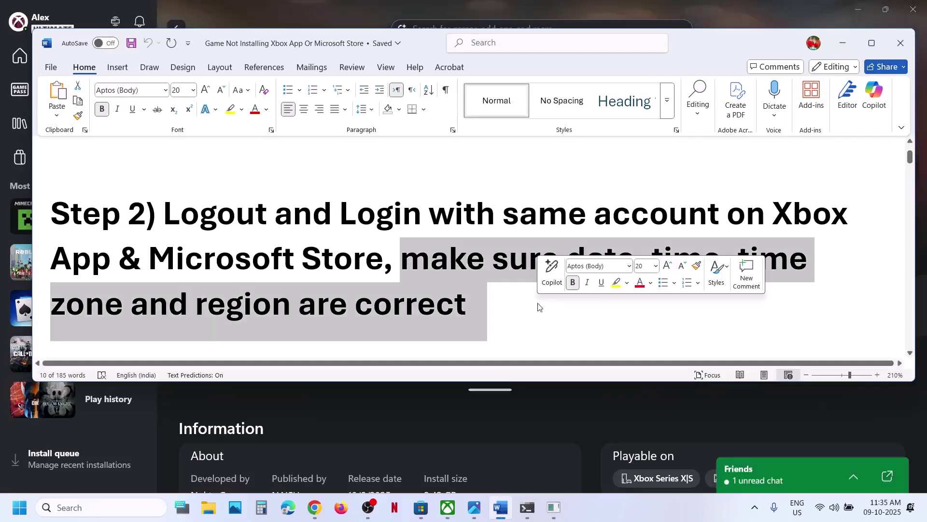
left_click(843, 43)
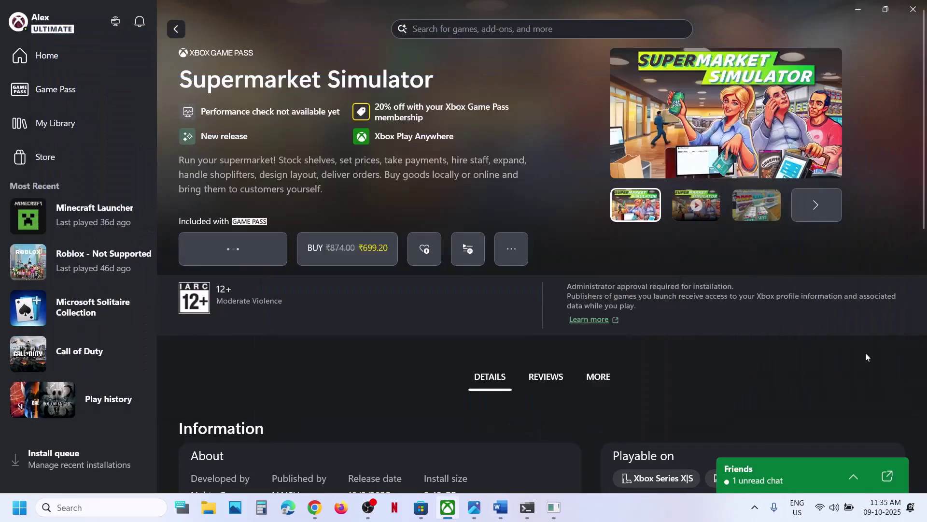
Step: Toggle automatic time zone and automatic time off and on, then sync the clock now
right_click(884, 509)
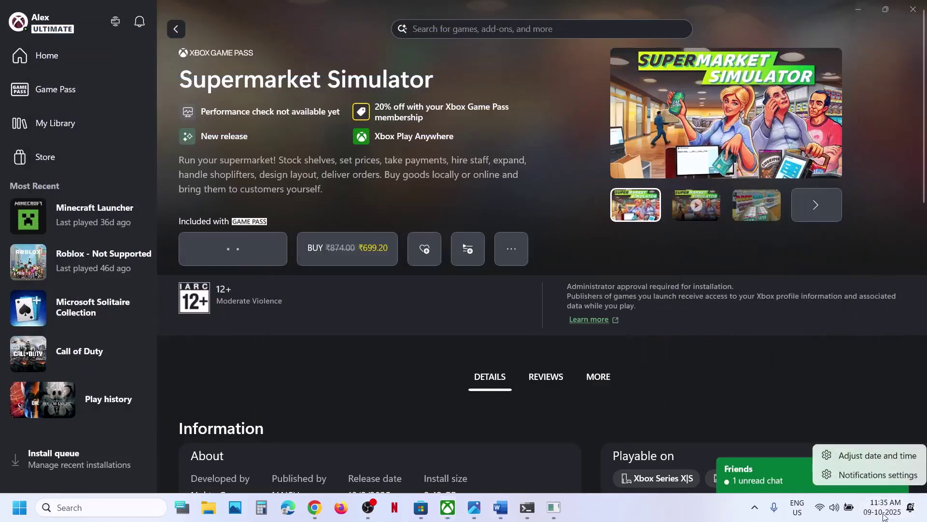
left_click(876, 456)
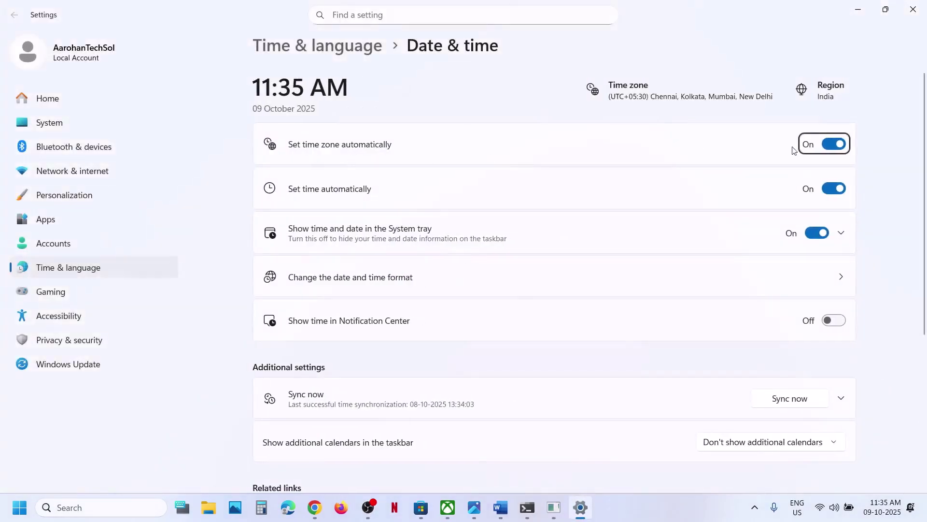
left_click(836, 146)
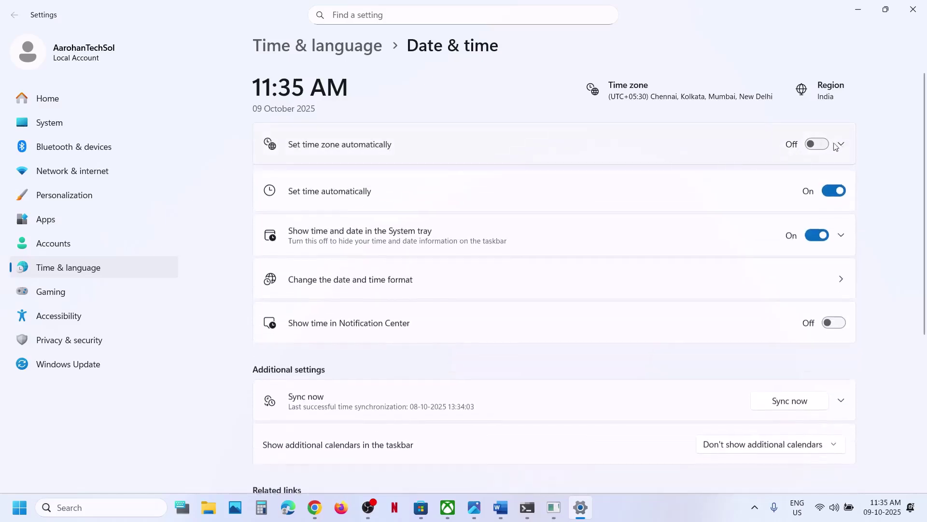
left_click(816, 144)
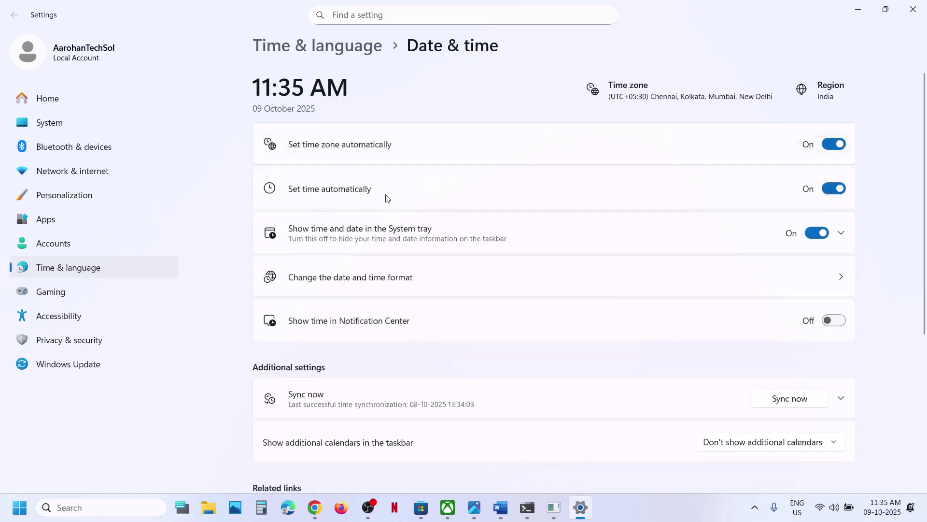
left_click(829, 189)
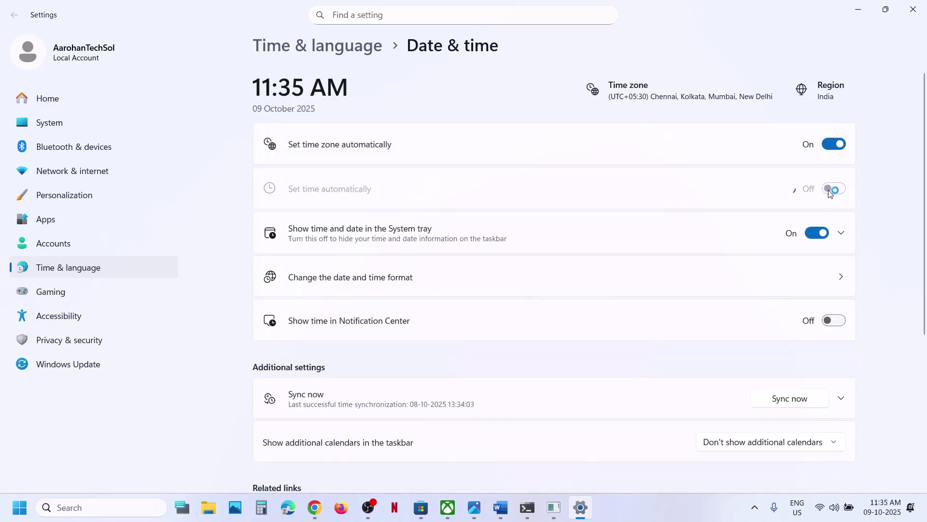
left_click(821, 189)
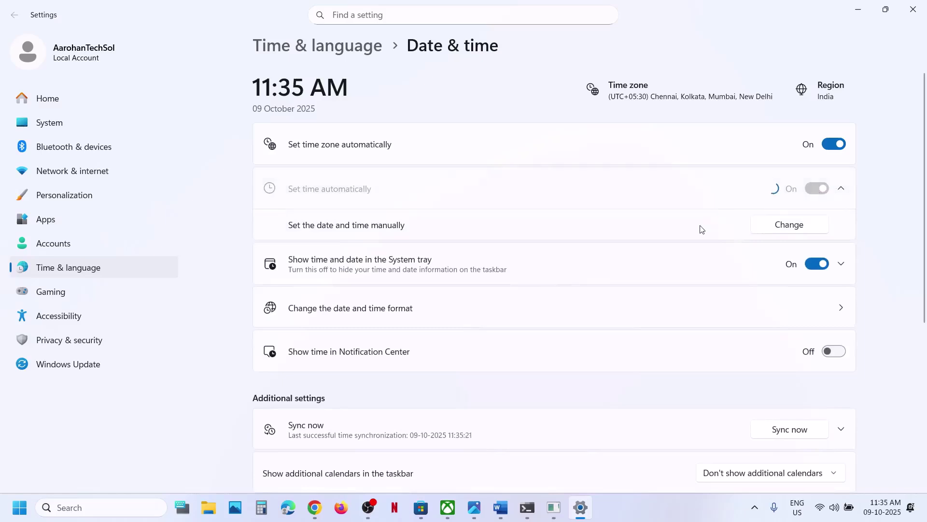
scroll(712, 372, "down", 2)
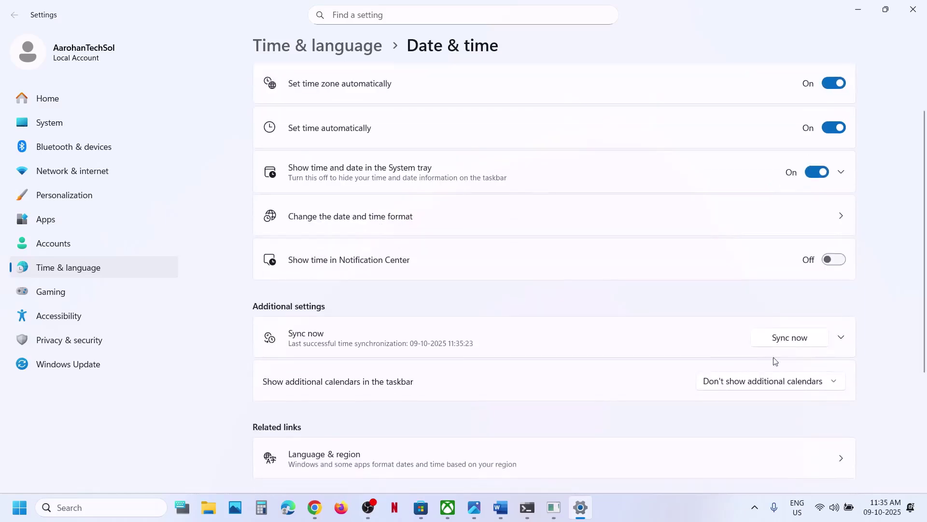
left_click(773, 342)
Step: Confirm the country or region is India under Language & region, then close Settings
left_click(67, 270)
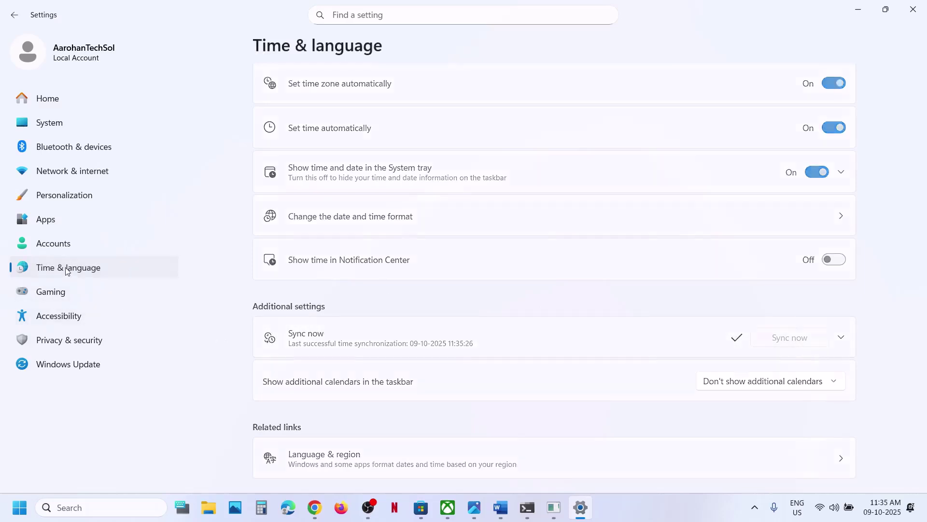
left_click(352, 188)
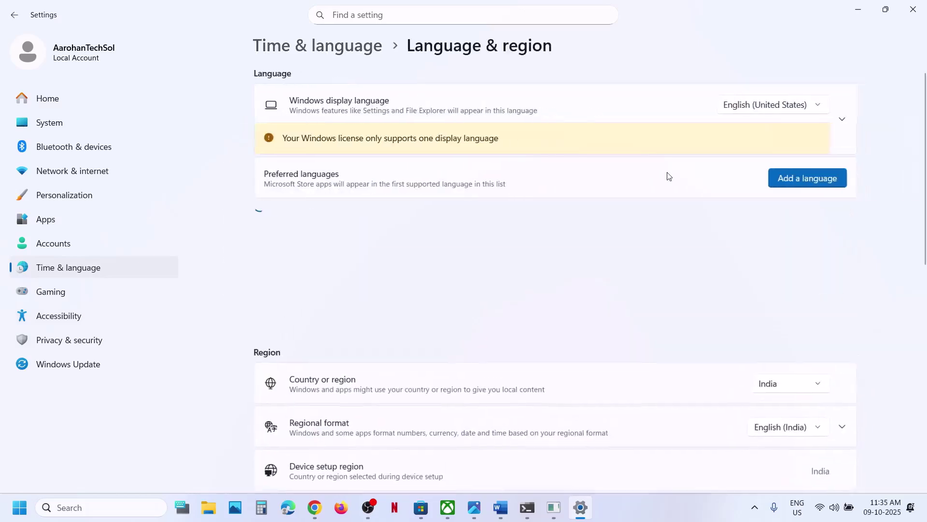
left_click(777, 395)
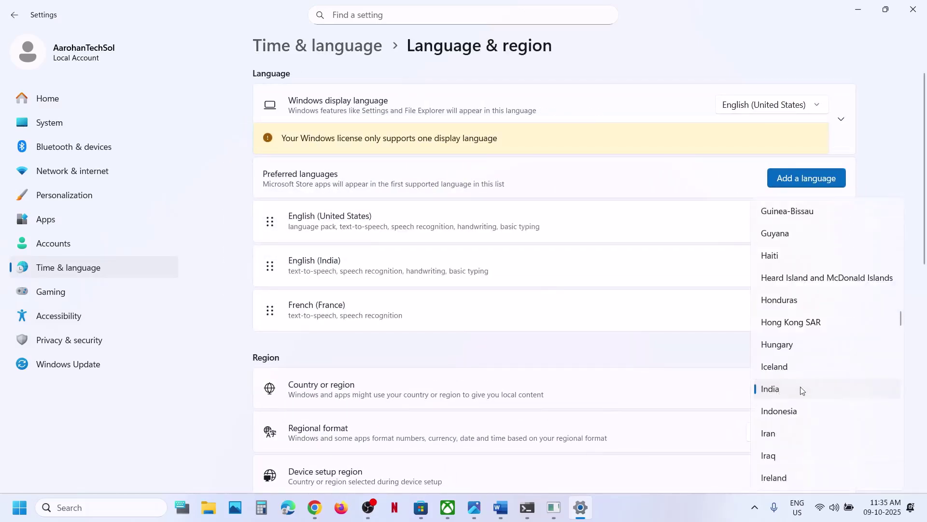
left_click(783, 386)
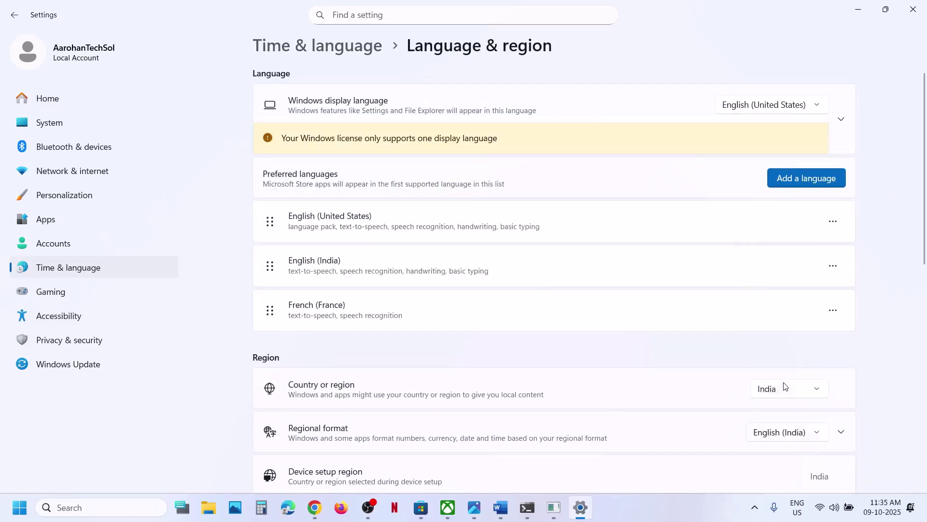
left_click(913, 10)
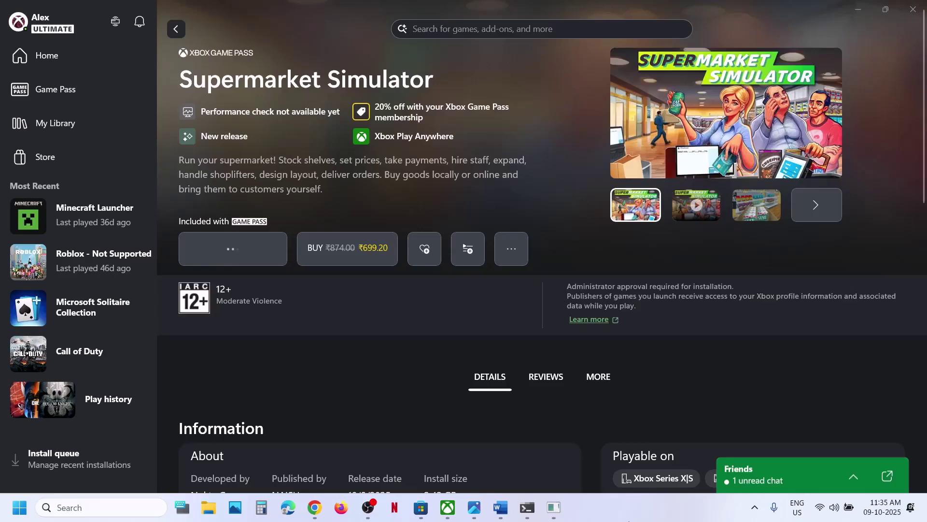
Step: Highlight Step 3 about installing from the Store library, then bring up the Super Market Simulator Store listing
left_click(501, 508)
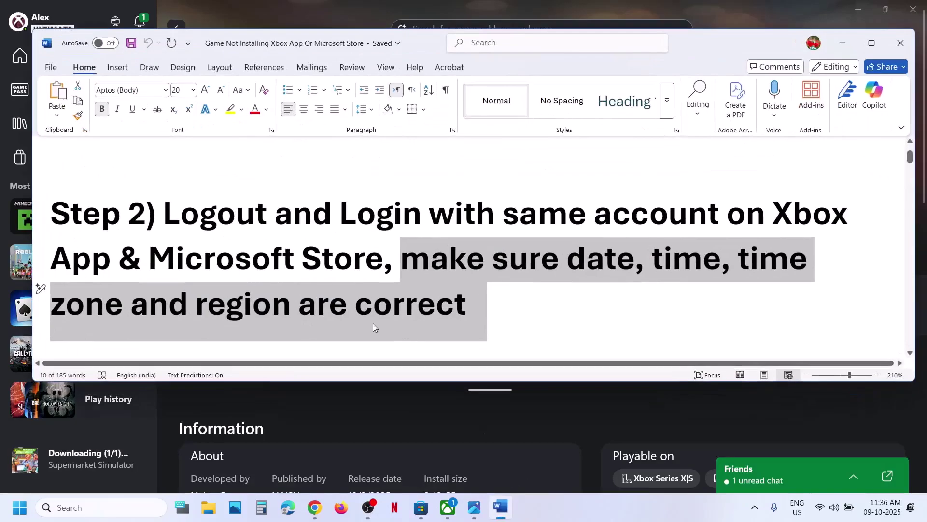
scroll(357, 314, "down", 3)
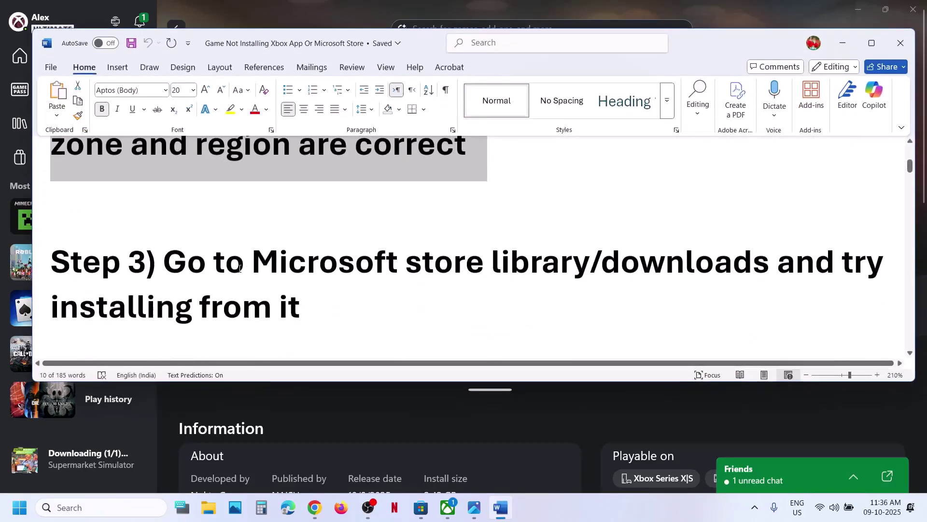
left_click_drag(215, 263, 490, 300)
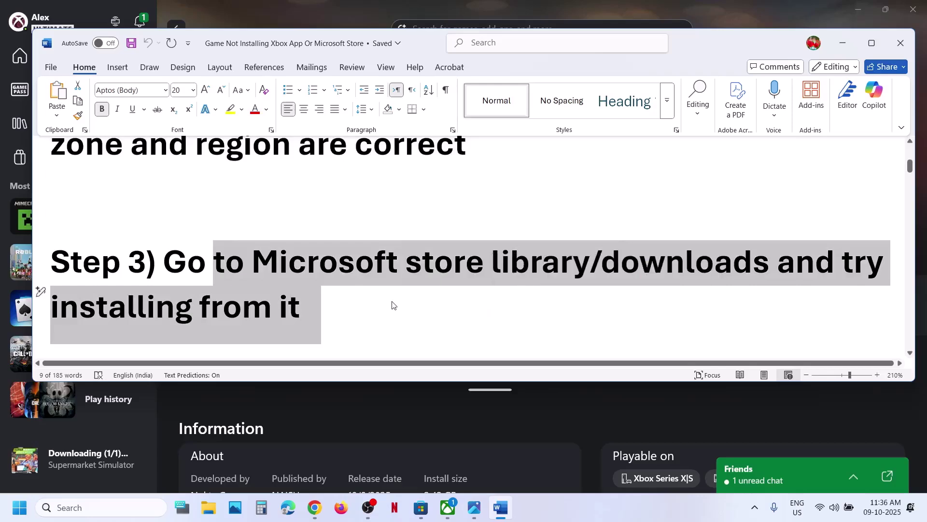
left_click(425, 514)
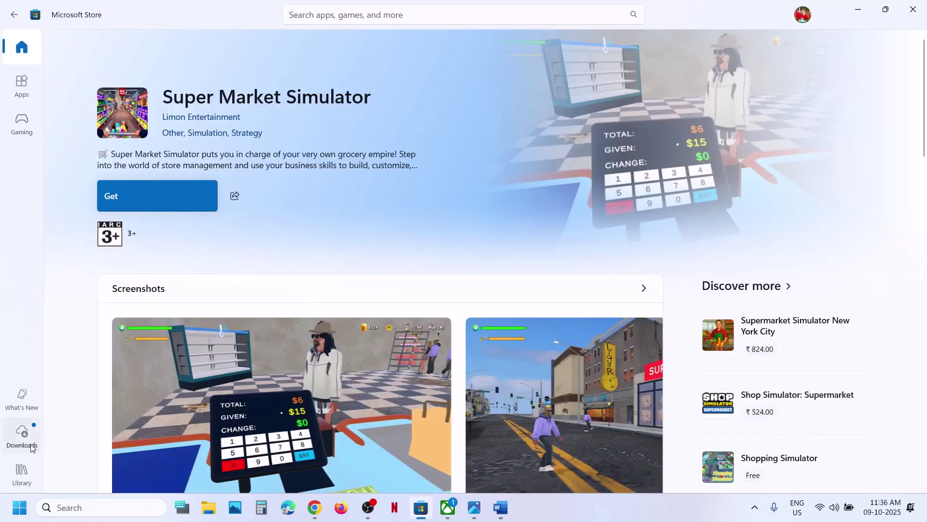
Step: Check the Store's Downloads and Library, confirming Supermarket Simulator is downloading, then view 3% progress in Xbox
left_click(22, 437)
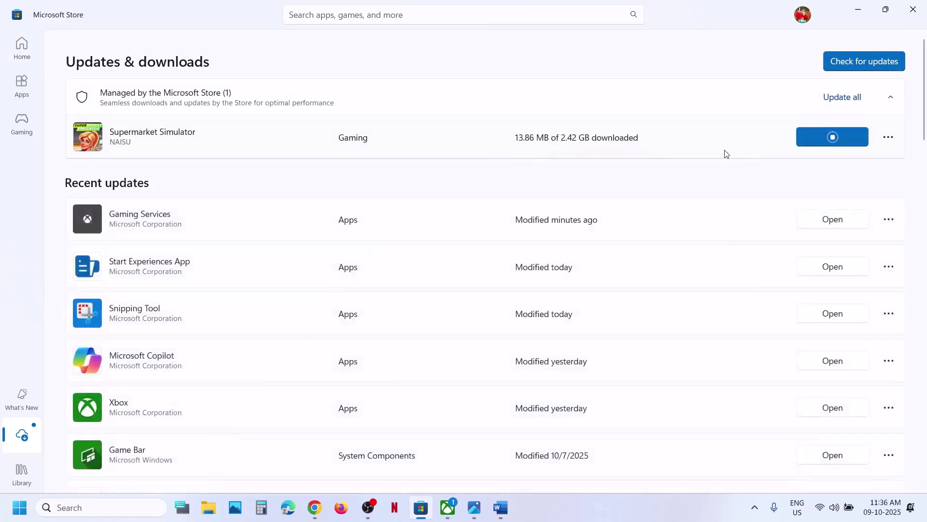
left_click(27, 483)
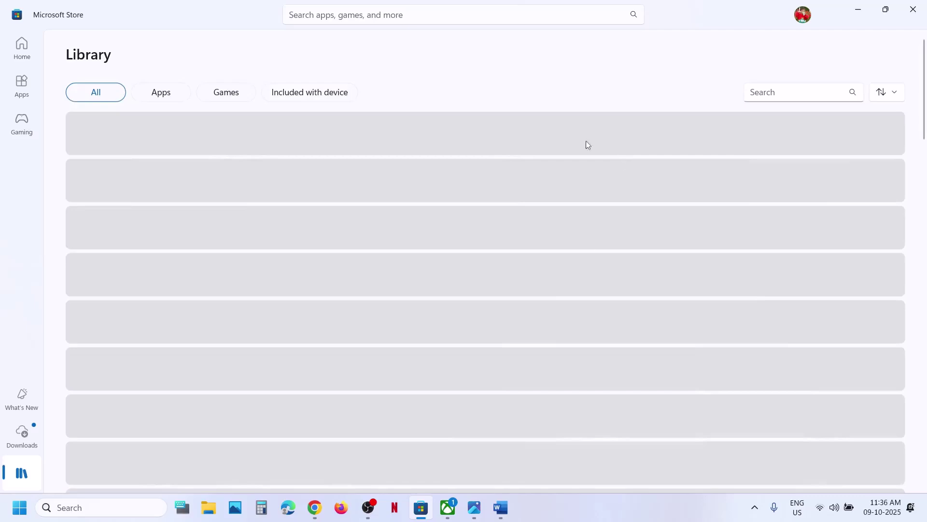
left_click(22, 438)
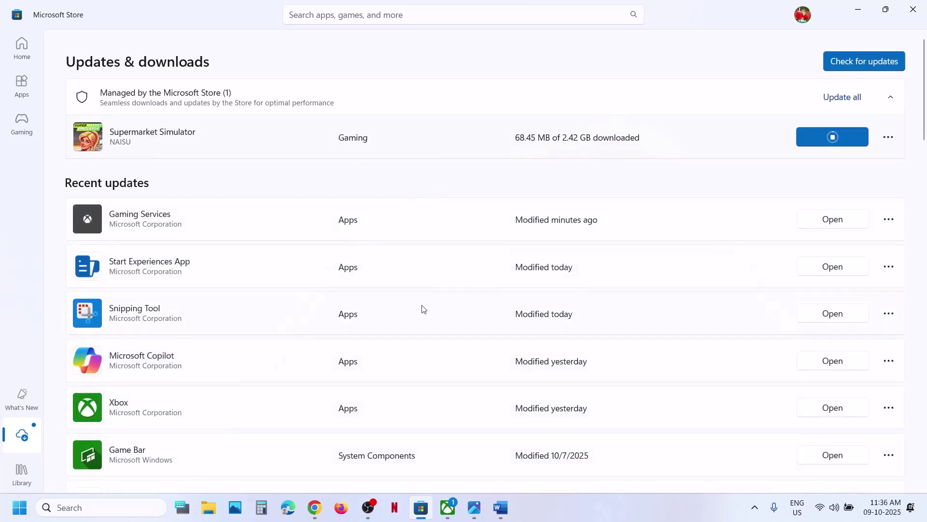
left_click(453, 413)
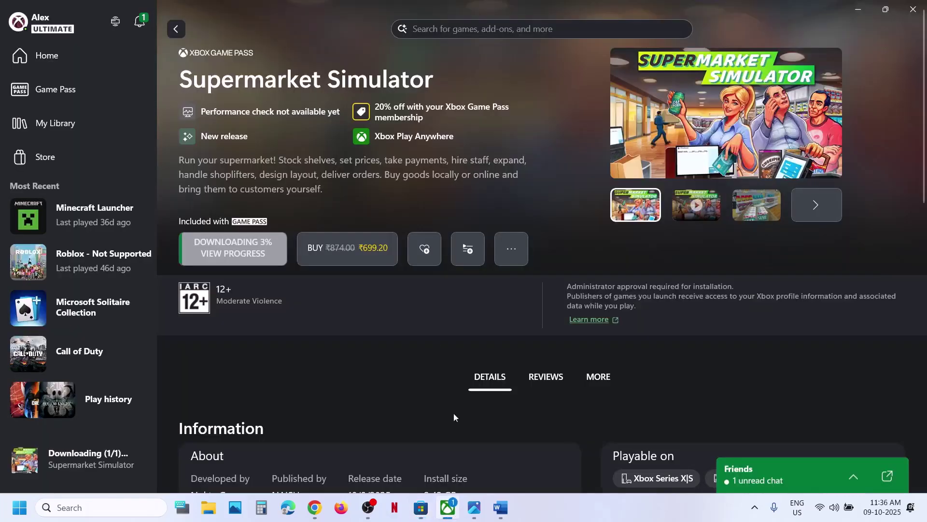
Step: Select Step 4's Get-AppxPackage re-register command in the notes, then start a Windows search
left_click(501, 507)
scroll(382, 233, "down", 3)
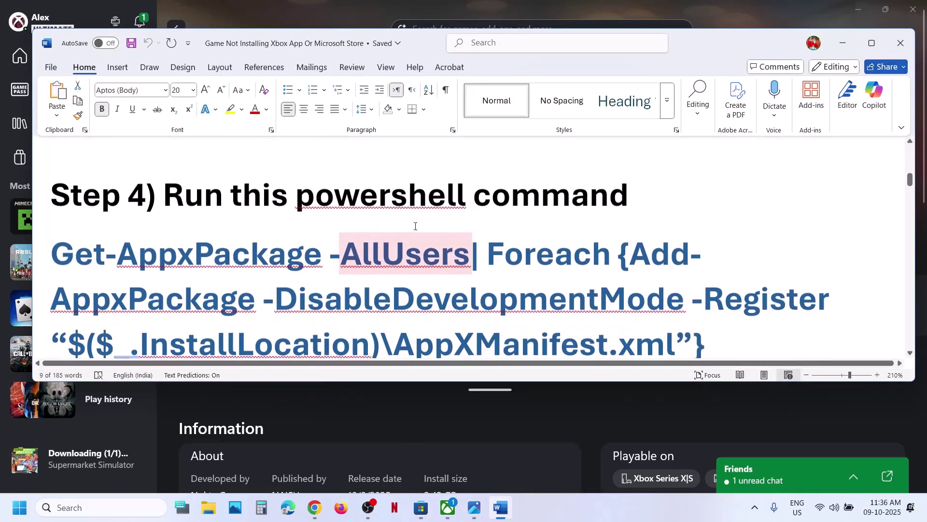
left_click_drag(721, 277, 51, 189)
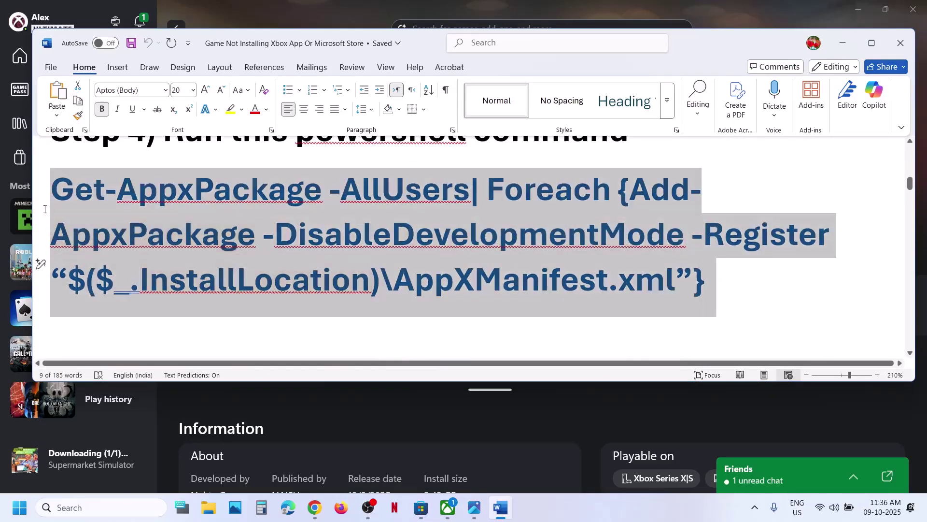
left_click(349, 27)
left_click(94, 511)
Step: Find Windows PowerShell in search, run it as administrator, and allow the UAC prompt
type("p")
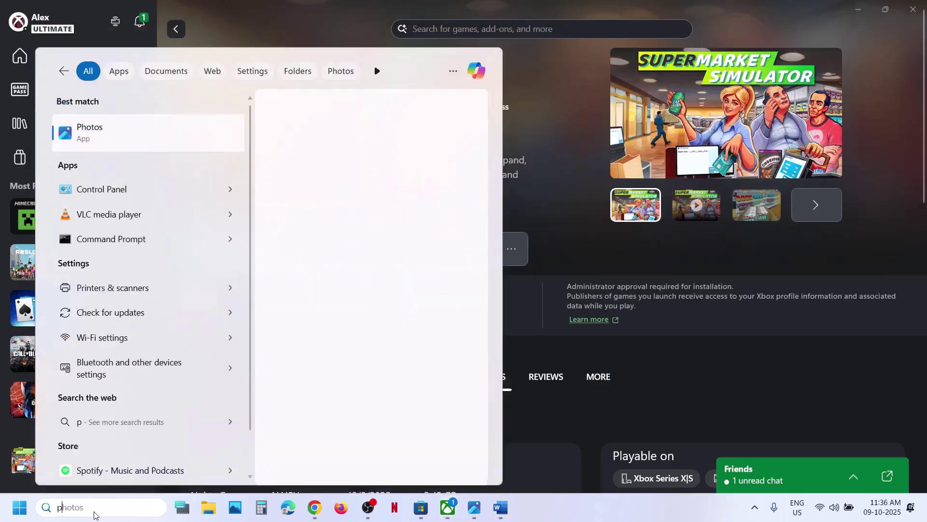
type("owershell")
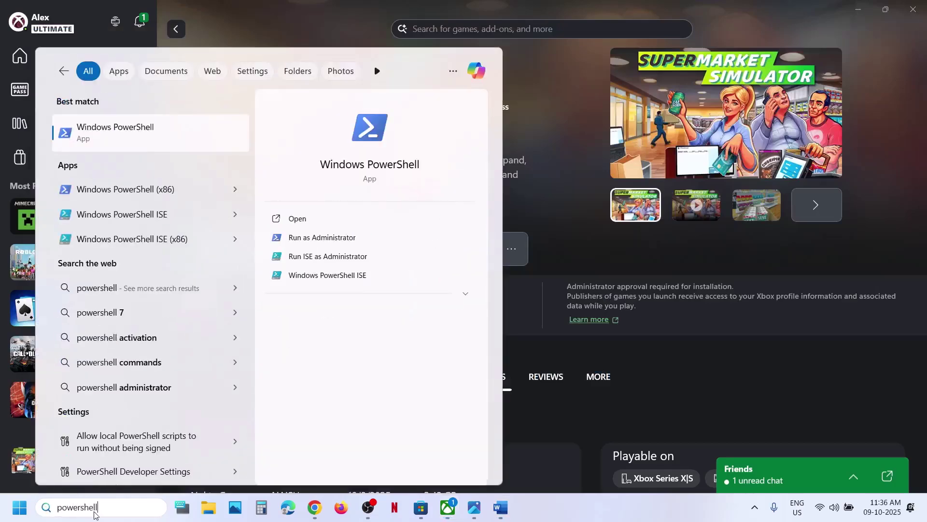
right_click(129, 136)
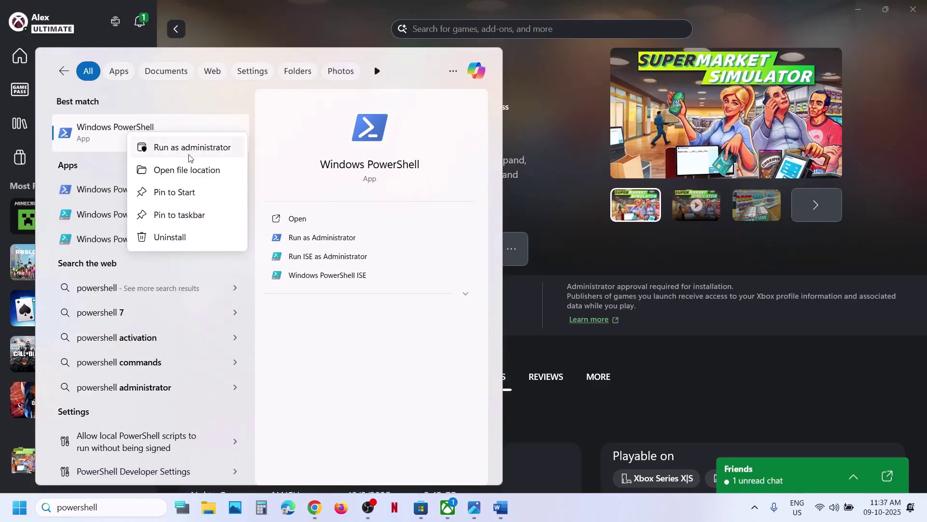
left_click(157, 146)
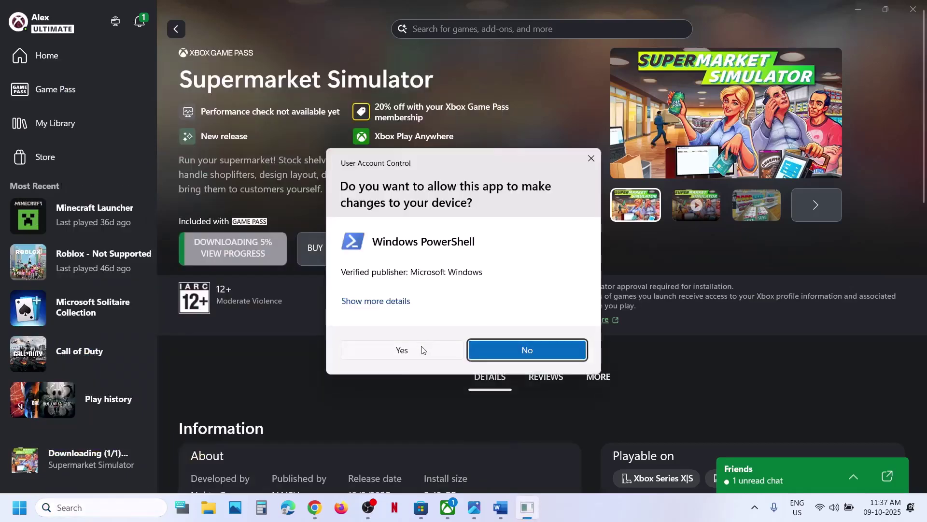
left_click(422, 348)
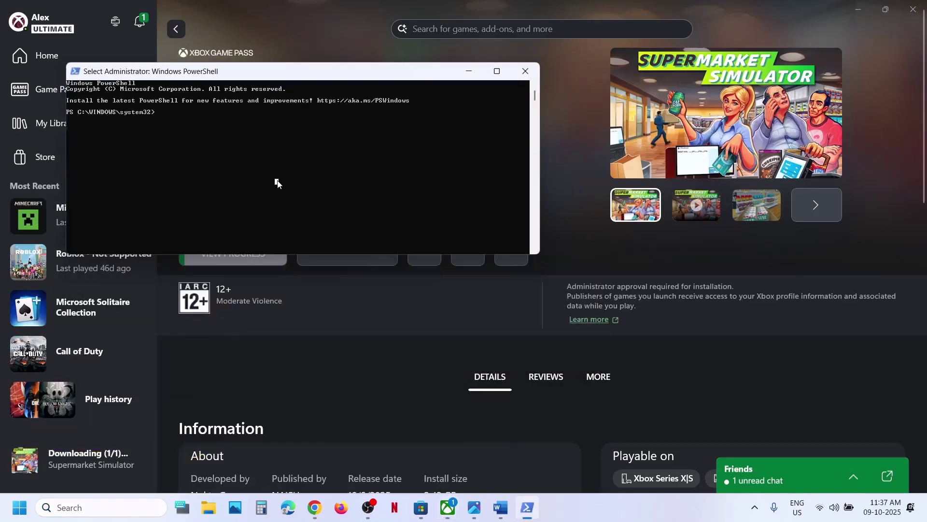
Step: Paste and run the Get-AppxPackage re-register command in admin PowerShell, then bring up File Explorer
right_click(277, 182)
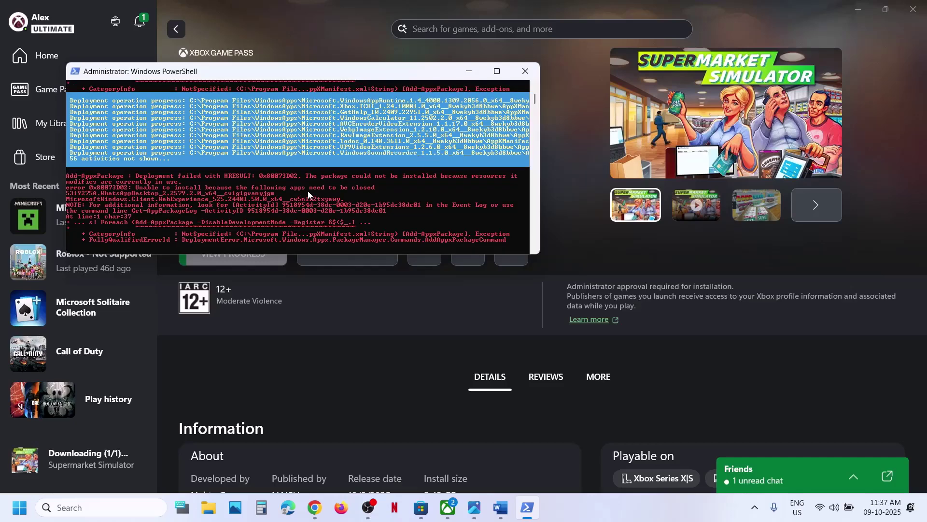
left_click(367, 398)
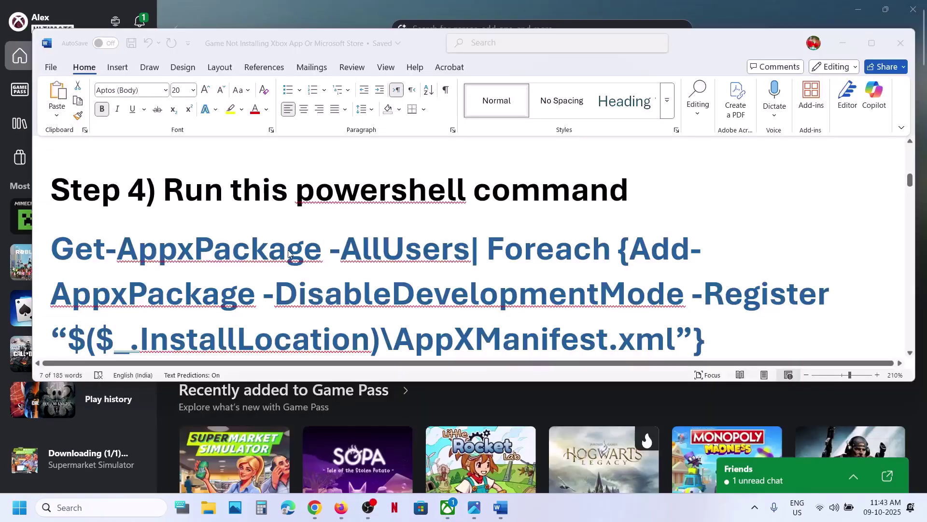
scroll(288, 253, "down", 8)
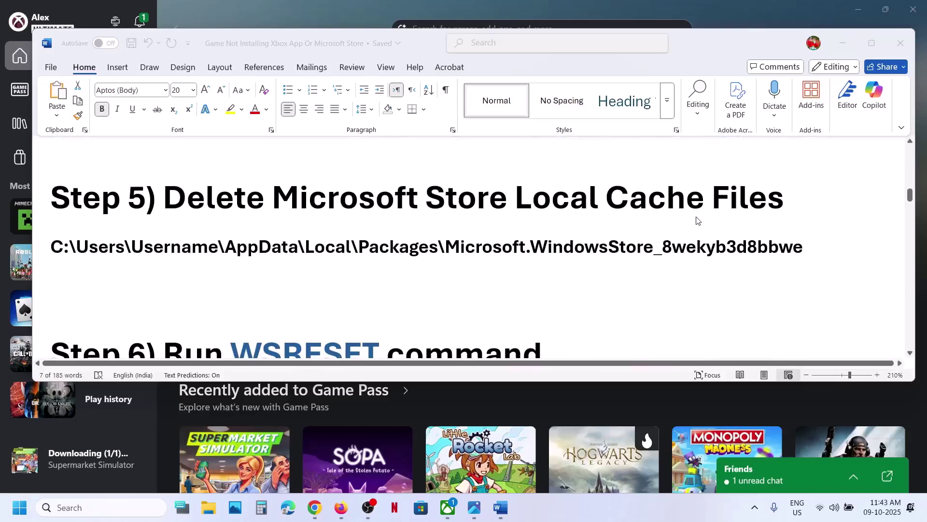
left_click(209, 506)
Step: Browse to your user profile folder on Local Disk (C:) with hidden items shown
left_click(54, 289)
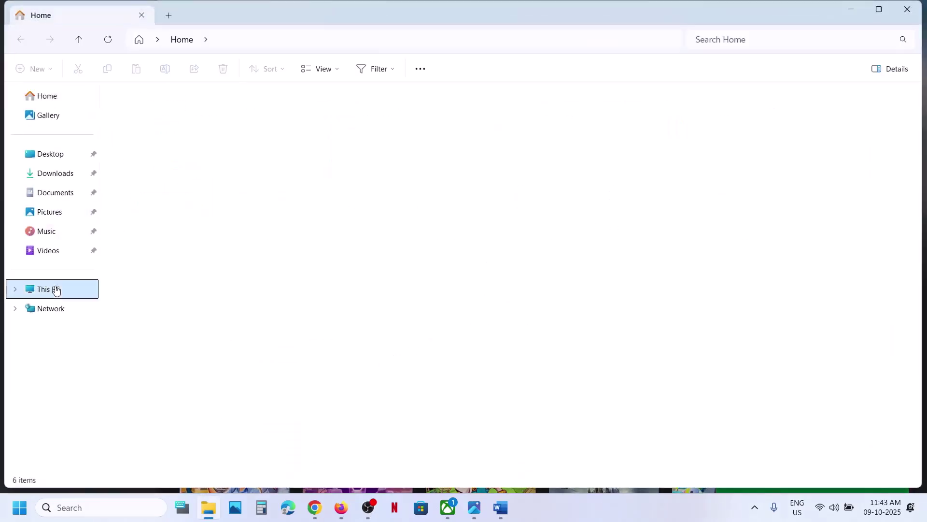
double_click(194, 117)
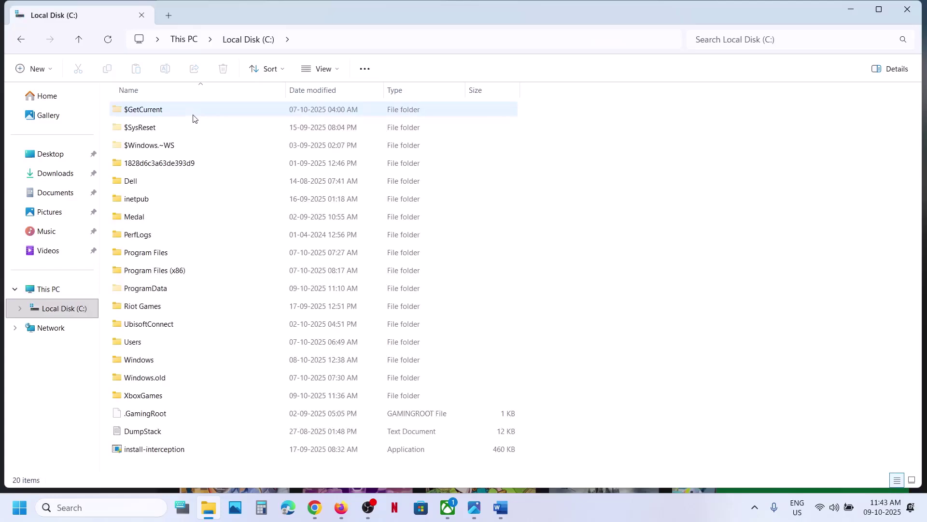
double_click(138, 341)
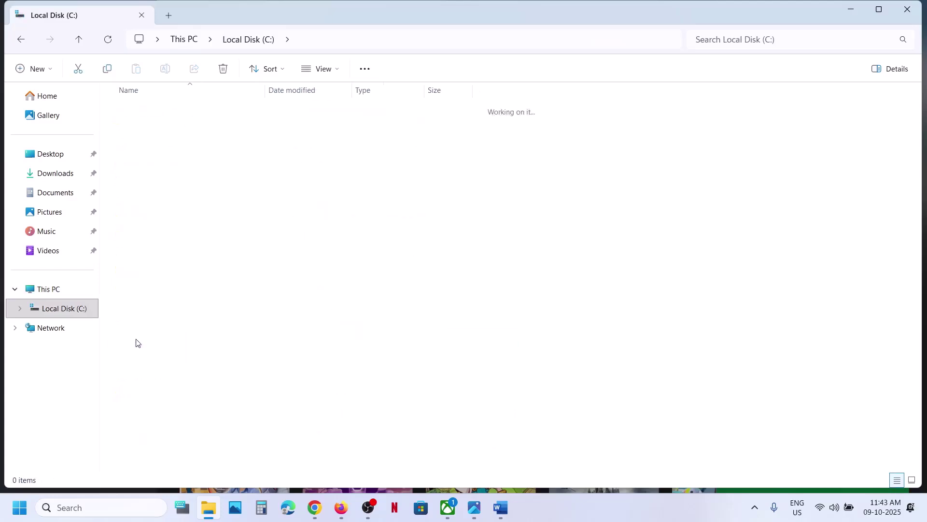
double_click(145, 110)
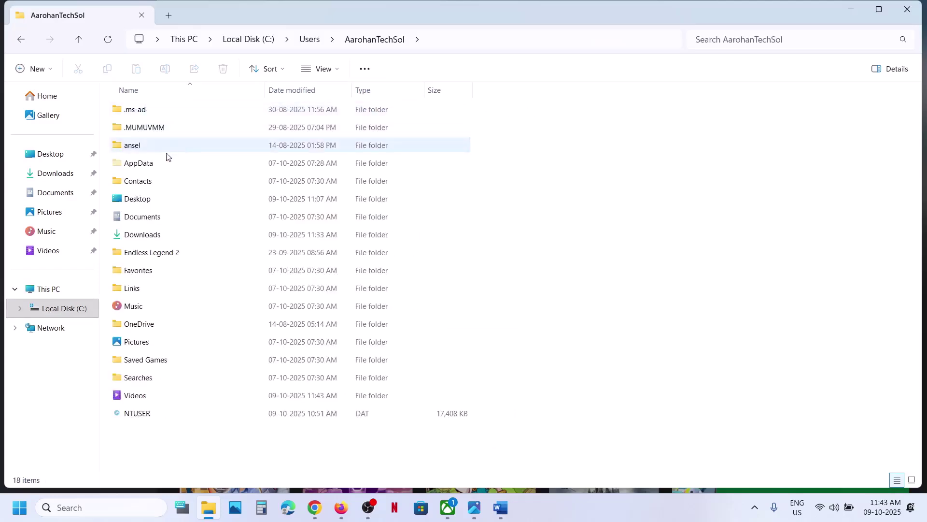
left_click(154, 162)
left_click(335, 72)
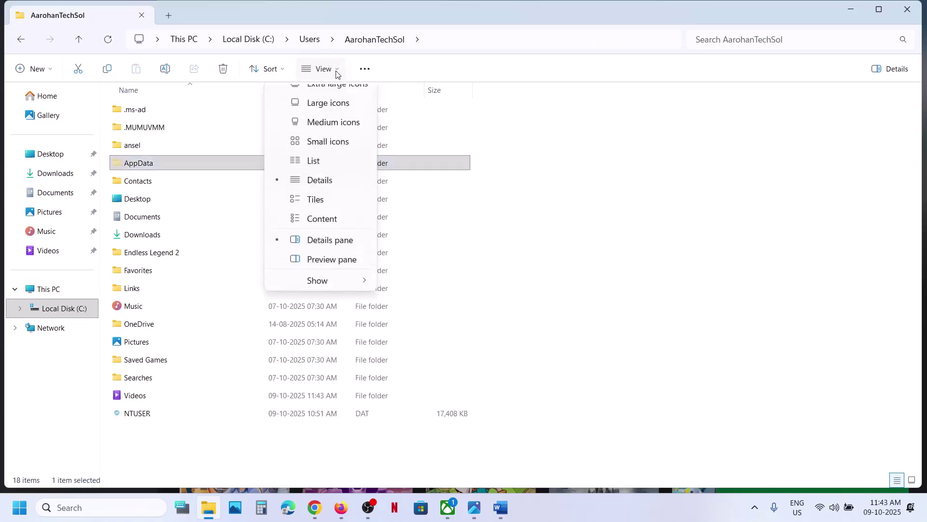
Step: Open AppData\Local\Packages and scroll down the package list
mouse_move(321, 294)
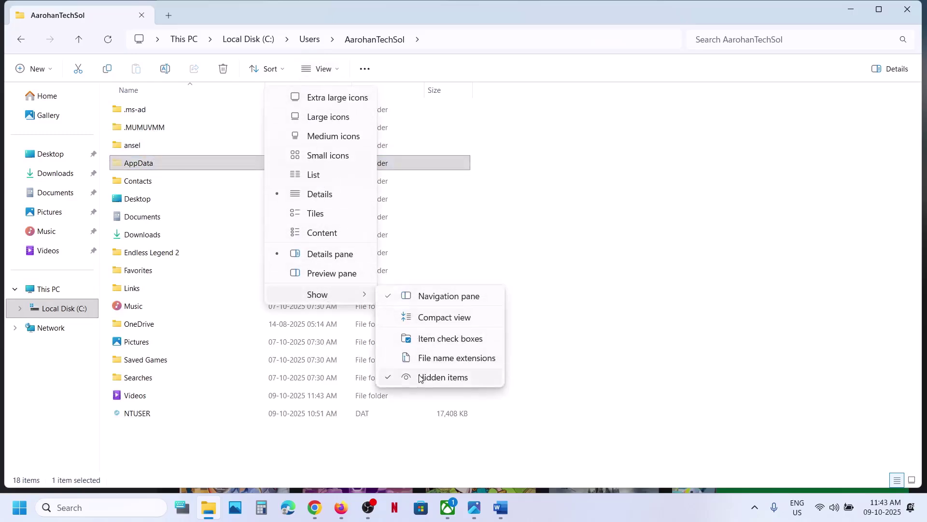
double_click(144, 169)
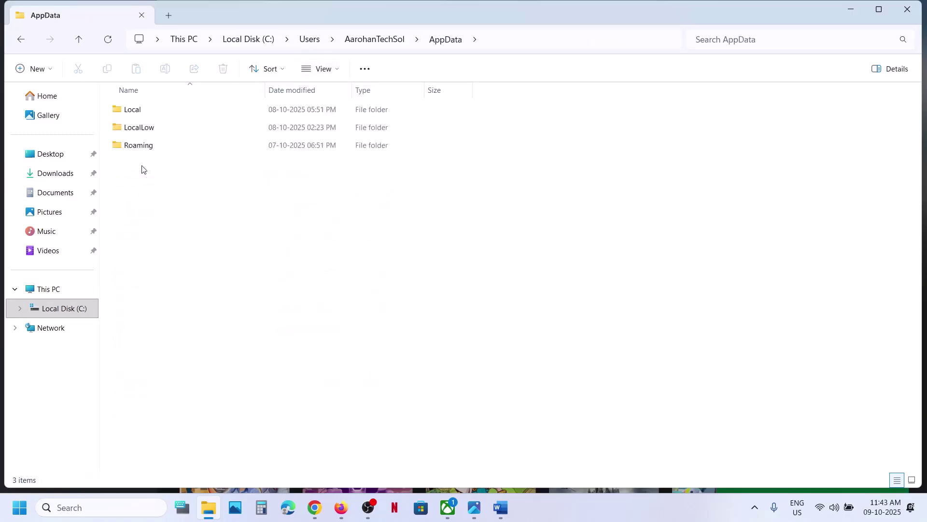
double_click(146, 111)
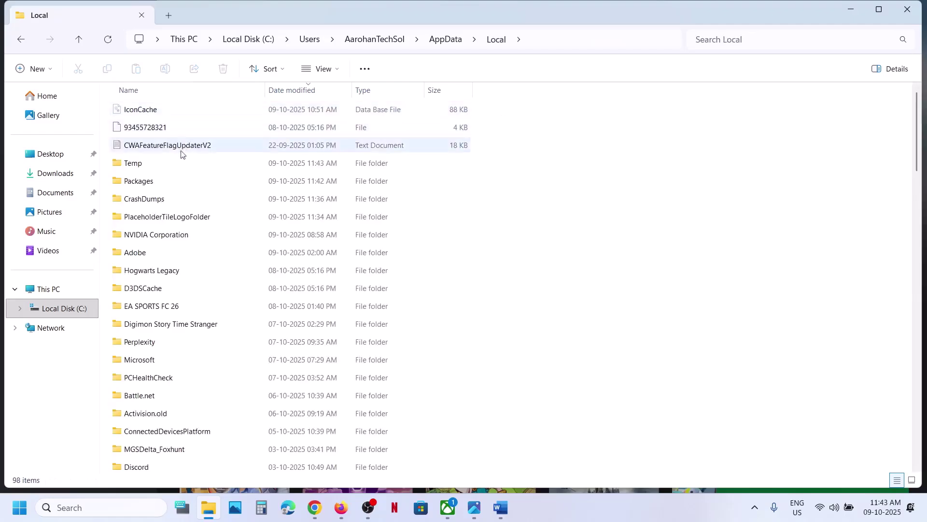
double_click(157, 186)
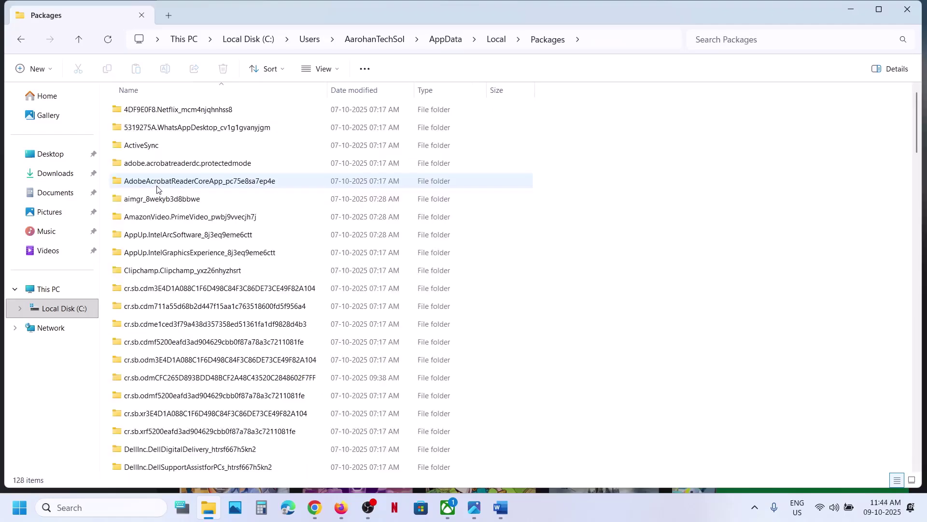
scroll(229, 340, "down", 9)
scroll(229, 340, "down", 18)
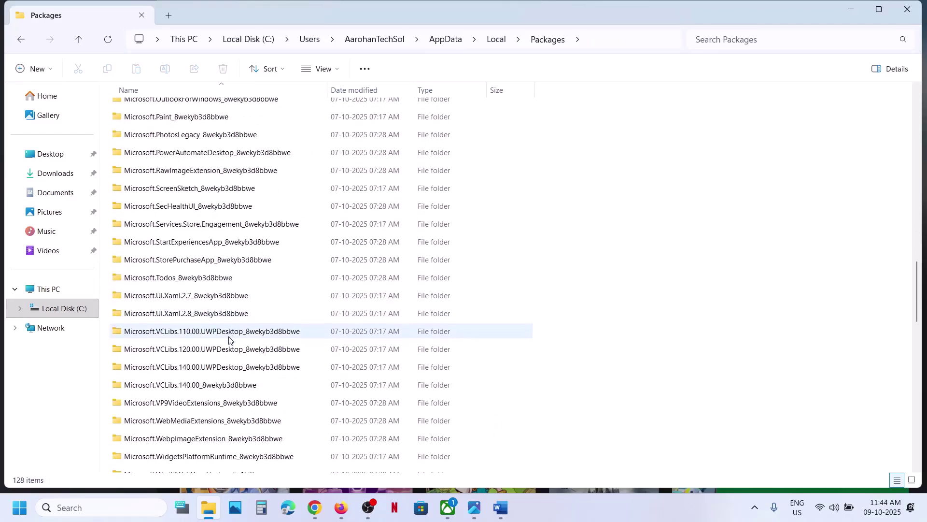
scroll(229, 340, "down", 3)
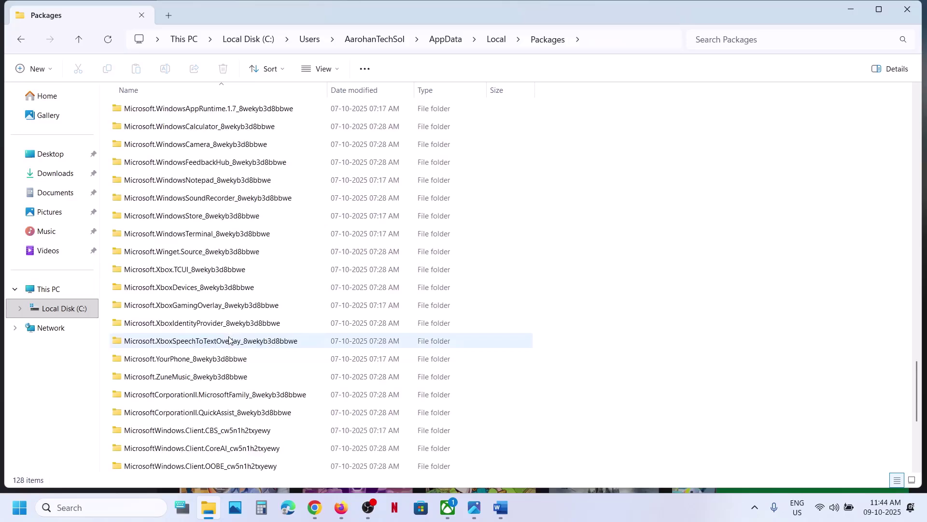
Step: Delete LocalCache inside Microsoft.WindowsStore_8wekyb3d8bbwe and close File Explorer
left_click(196, 220)
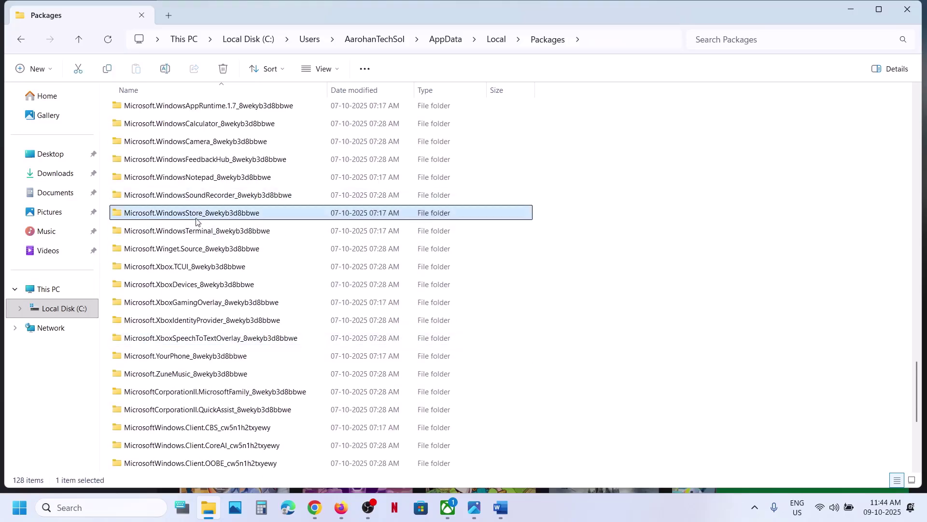
double_click(232, 214)
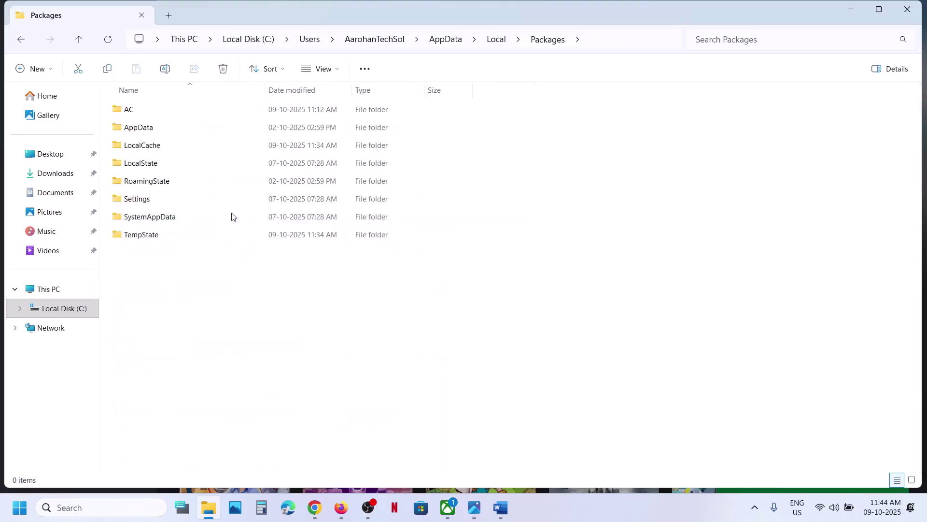
left_click(147, 149)
right_click(147, 150)
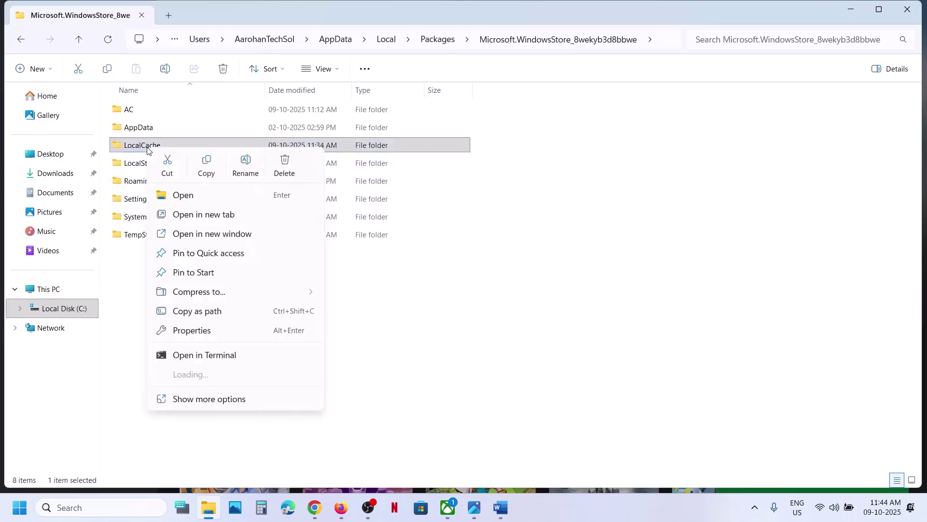
left_click(279, 167)
left_click(910, 12)
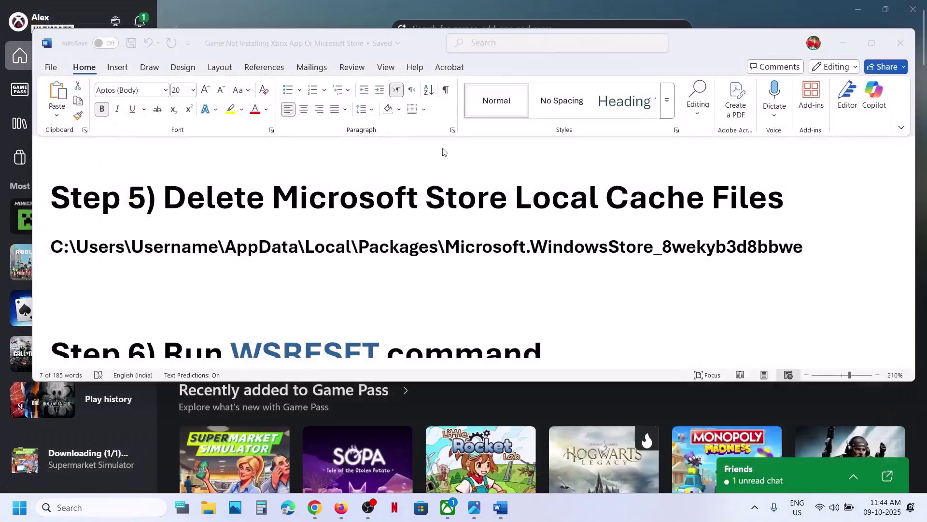
Step: Select WSRESET in the notes and paste it into Windows search
scroll(366, 309, "down", 3)
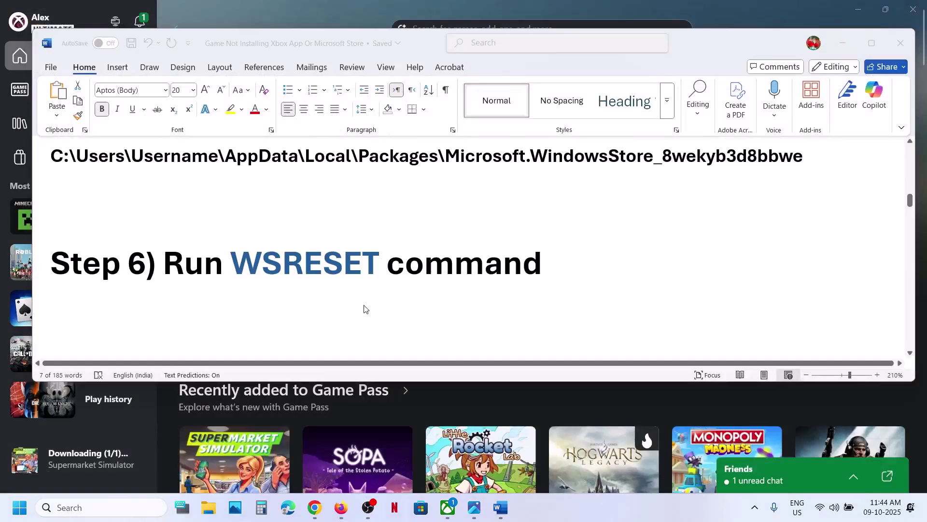
double_click(337, 272)
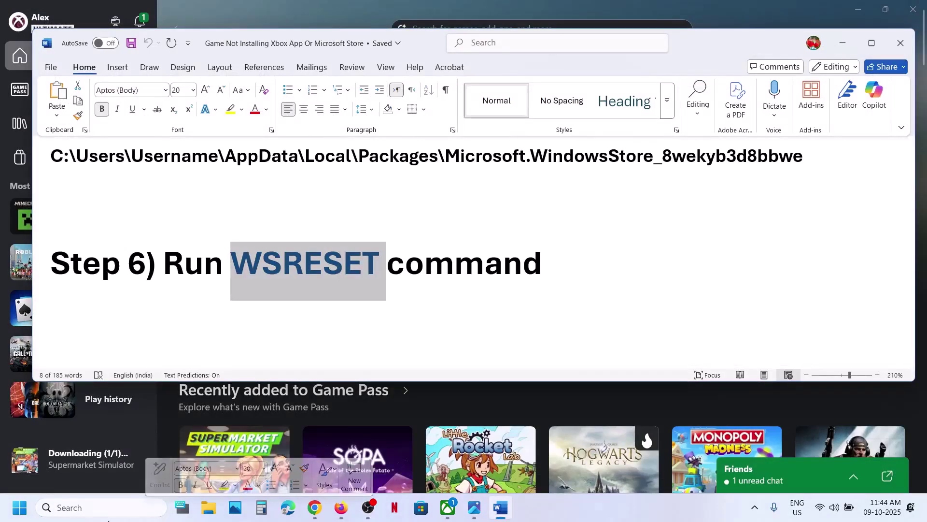
left_click(100, 508)
type("Get-AppxPackage -AllUsers| Foreach {Add-AppxPackage -DisableDevelopmentMode -Register \"$($_.InstallLocation)\\AppXManifest.xml\"}")
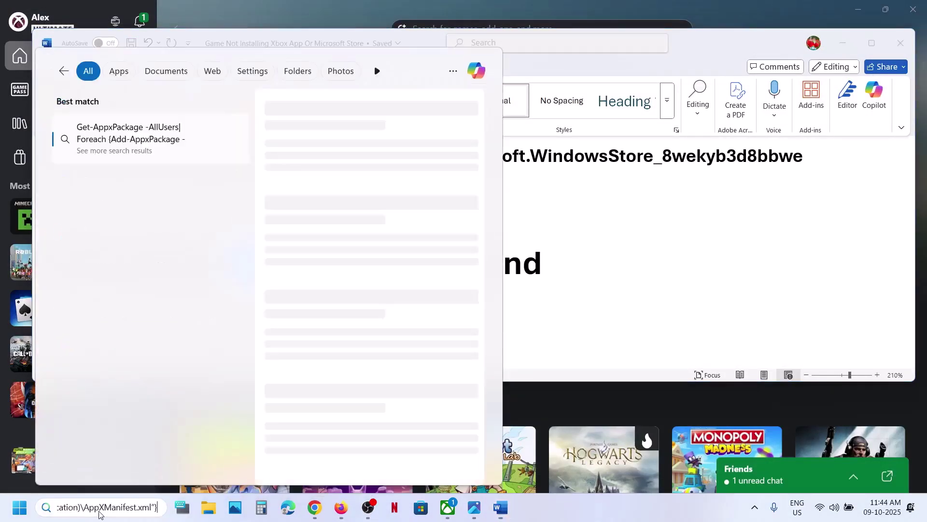
Step: Replace the search text with wsreset and run it to reset the Store cache
key("ctrl+a")
type("w")
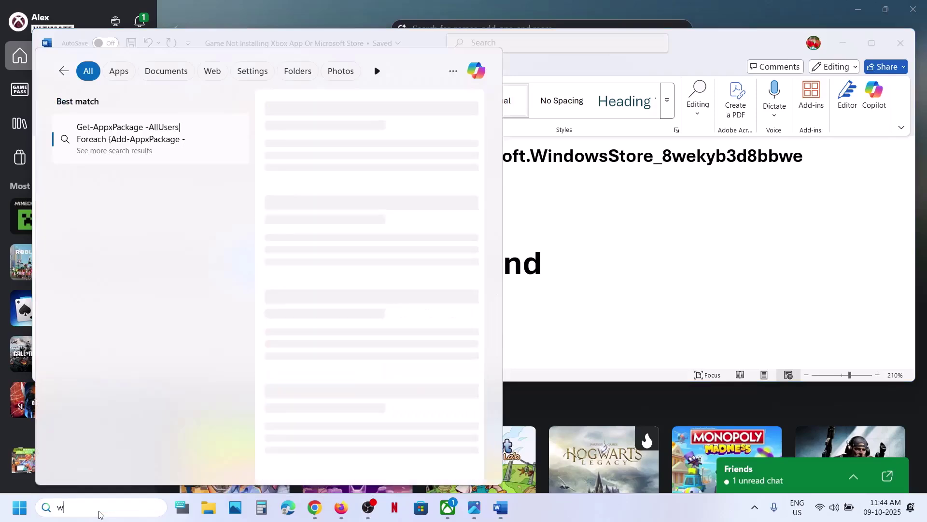
type("sreset")
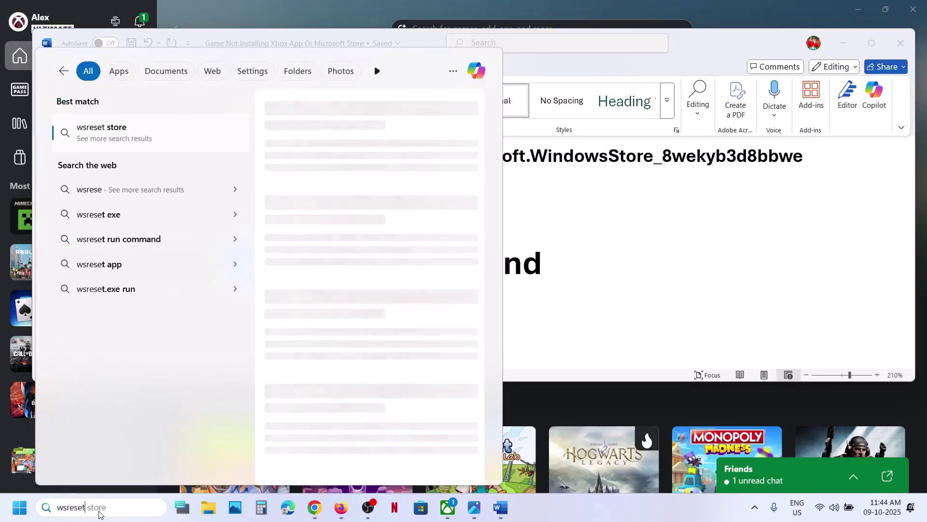
left_click(83, 131)
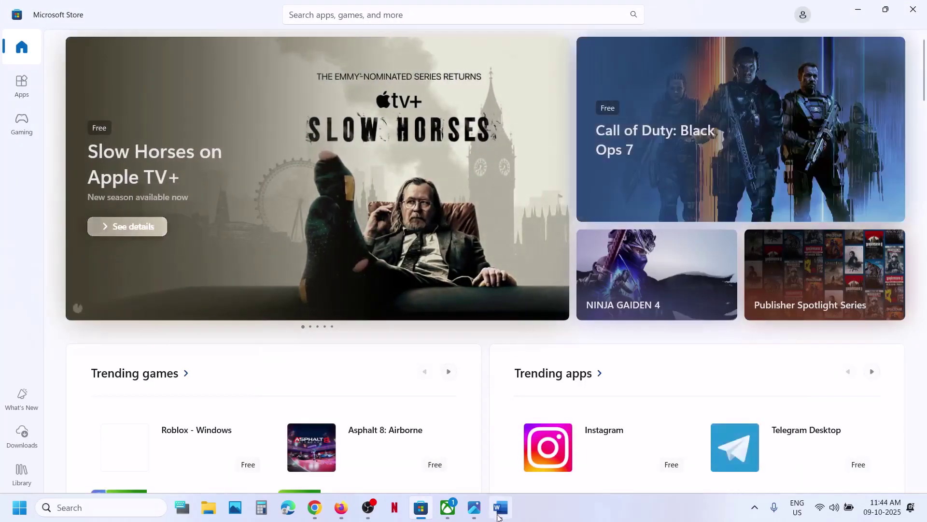
key("alt+Tab")
Step: Open the Xbox app's settings page from a Windows search for xbox
scroll(328, 310, "down", 3)
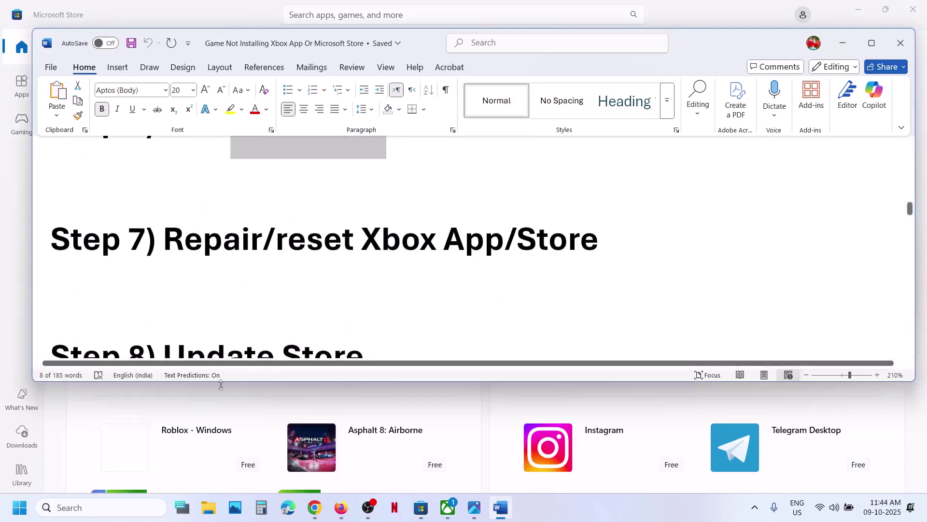
left_click(89, 512)
type("xbox")
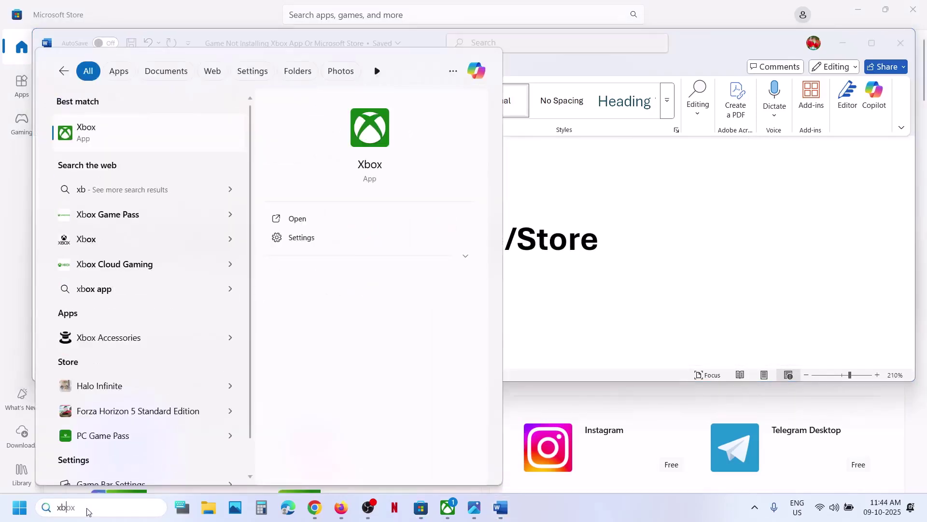
right_click(139, 130)
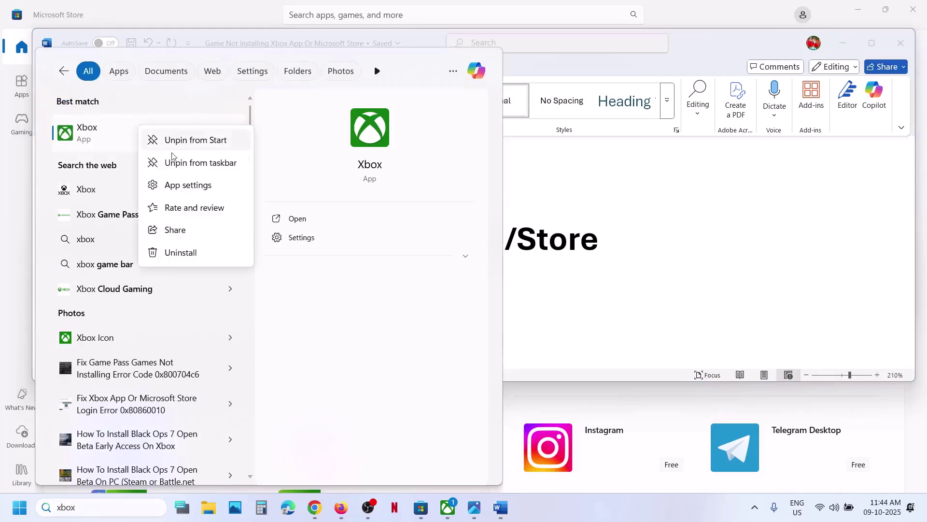
left_click(187, 188)
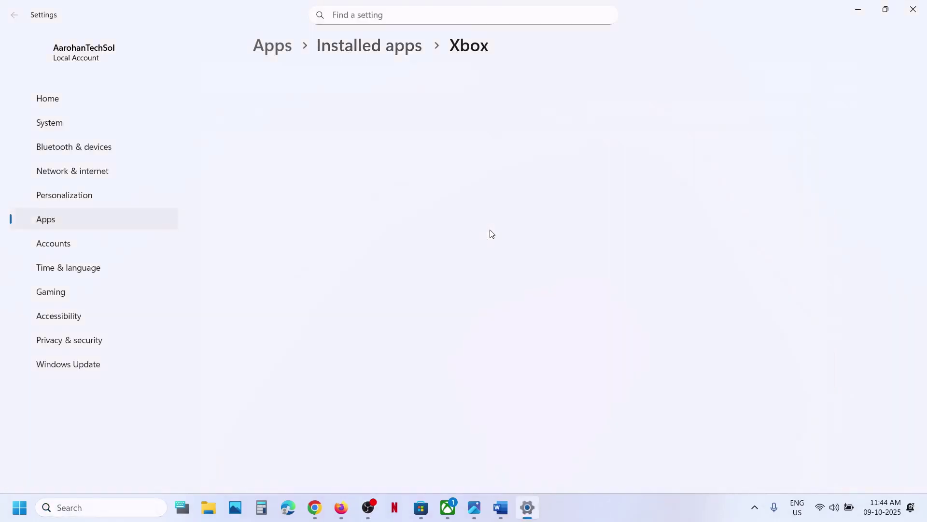
Step: Repair the Xbox app, then reset it and confirm deleting its data
scroll(420, 313, "down", 6)
scroll(420, 313, "down", 3)
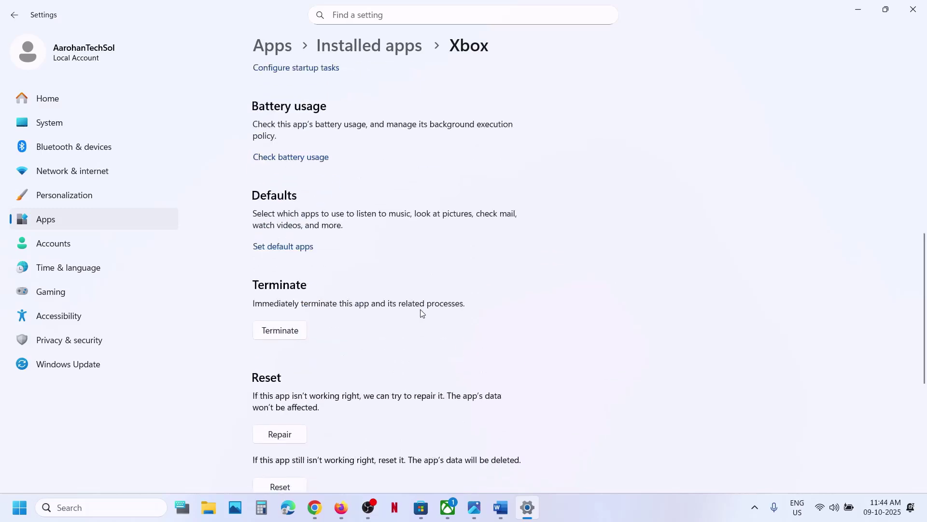
scroll(283, 333, "down", 2)
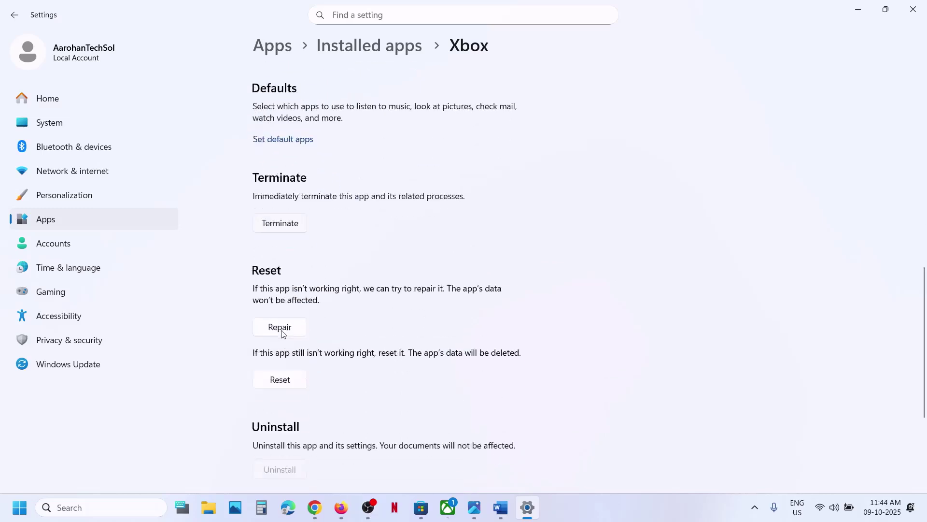
left_click(285, 309)
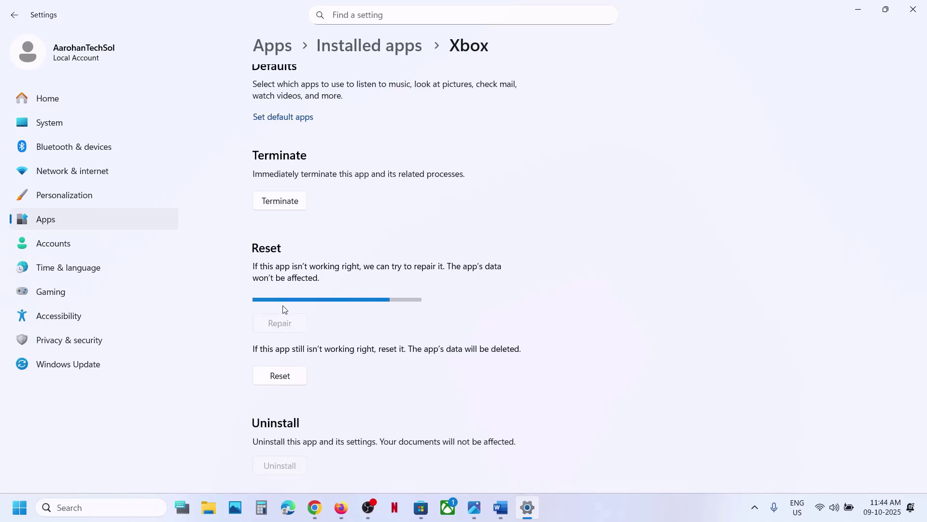
left_click(281, 359)
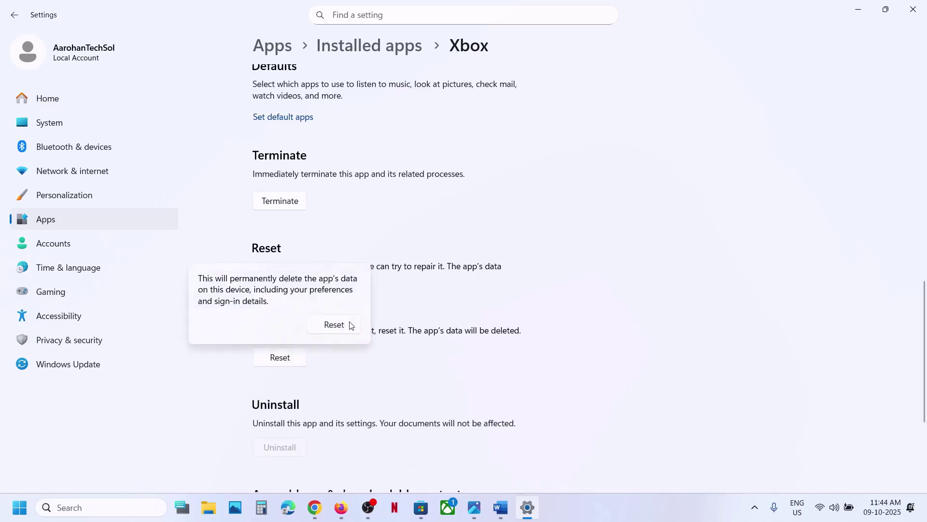
left_click(335, 325)
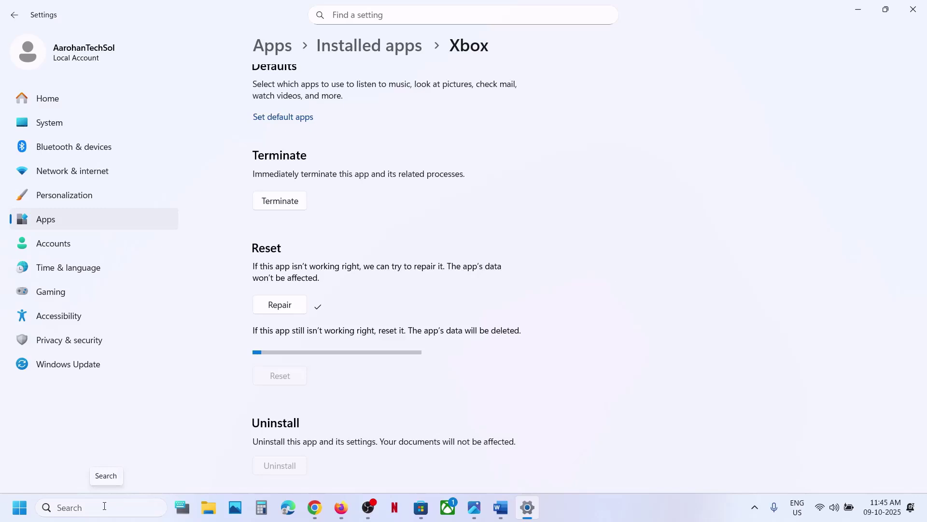
Step: Launch the Xbox app from a Windows search for xbox
left_click(139, 504)
type("x")
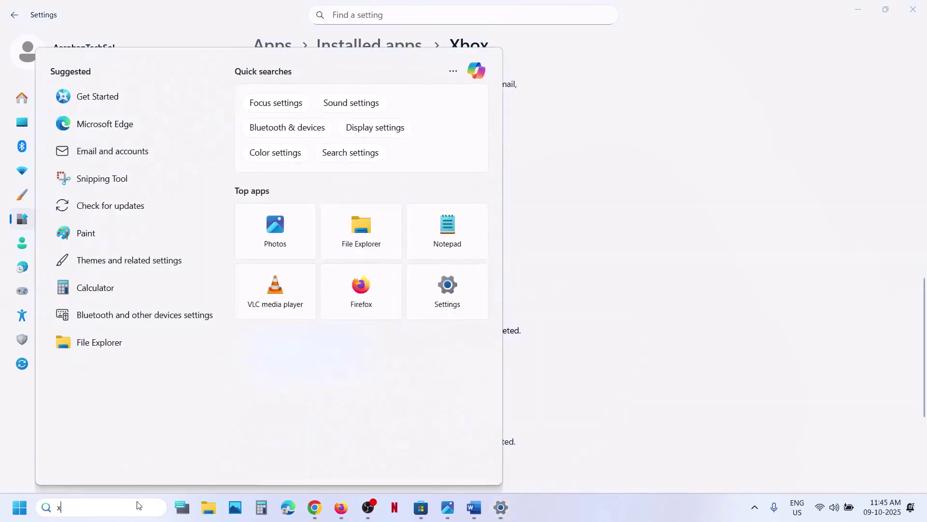
type("box")
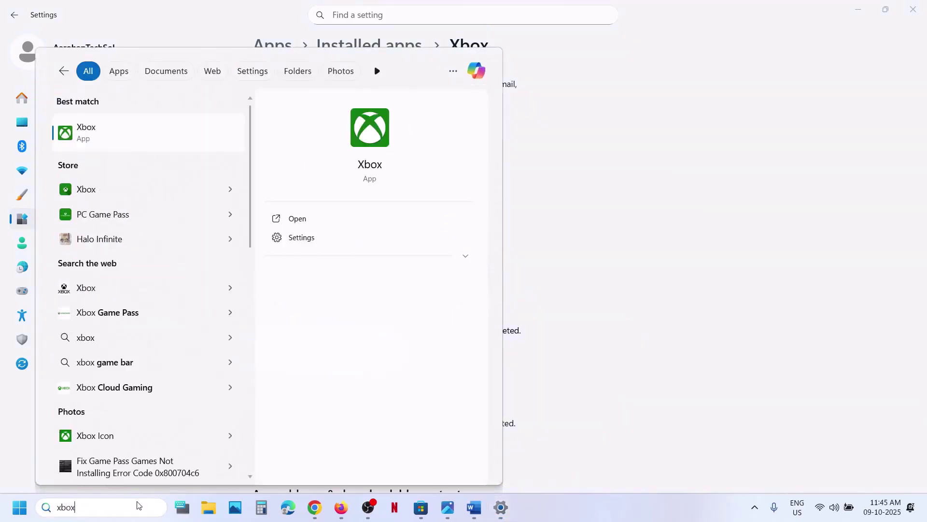
key("Return")
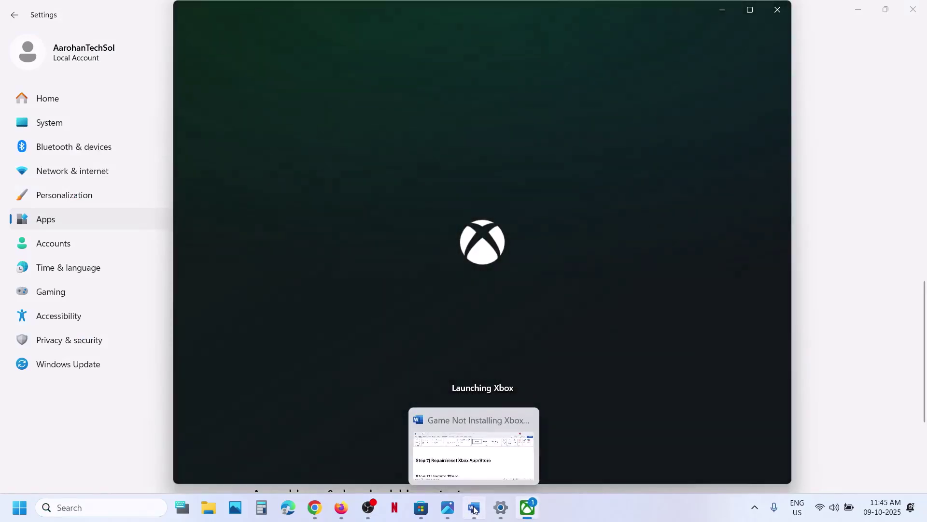
Step: Check for app updates on Microsoft Store's Downloads page
left_click(475, 509)
scroll(224, 269, "down", 2)
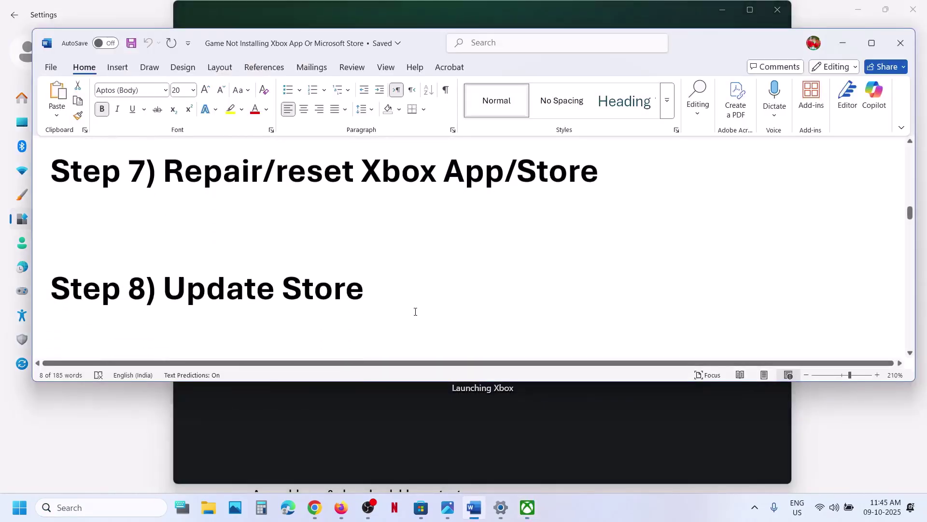
left_click(421, 508)
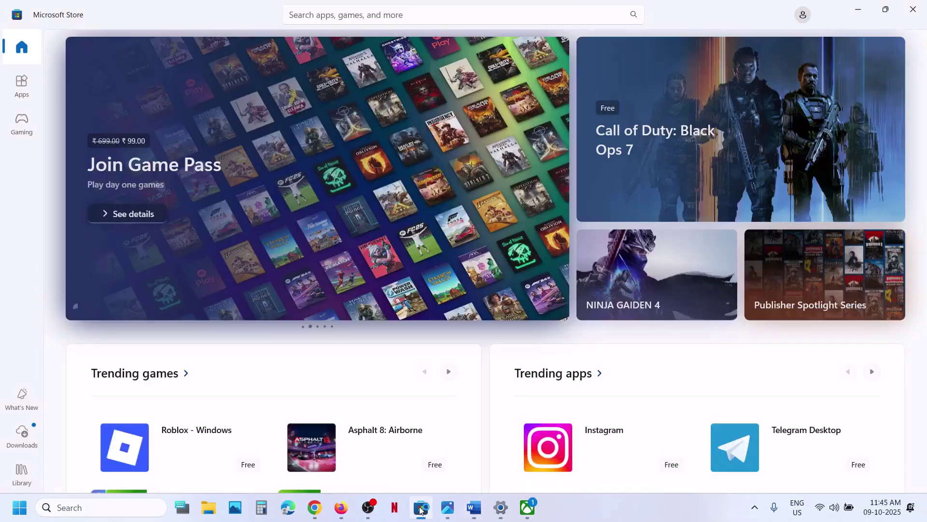
left_click(28, 436)
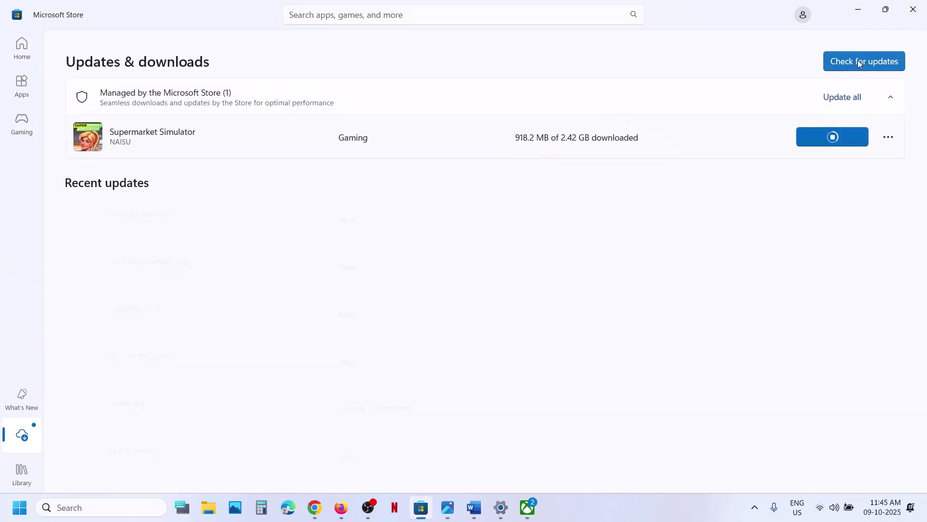
left_click(859, 62)
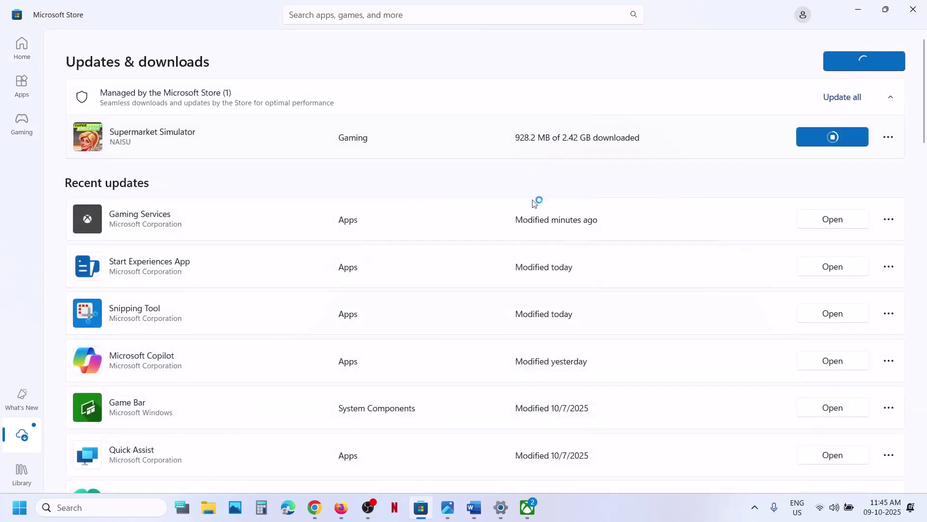
Step: Install Xbox Identity Provider via the notes link and Microsoft Store, then return to the notes
left_click(860, 11)
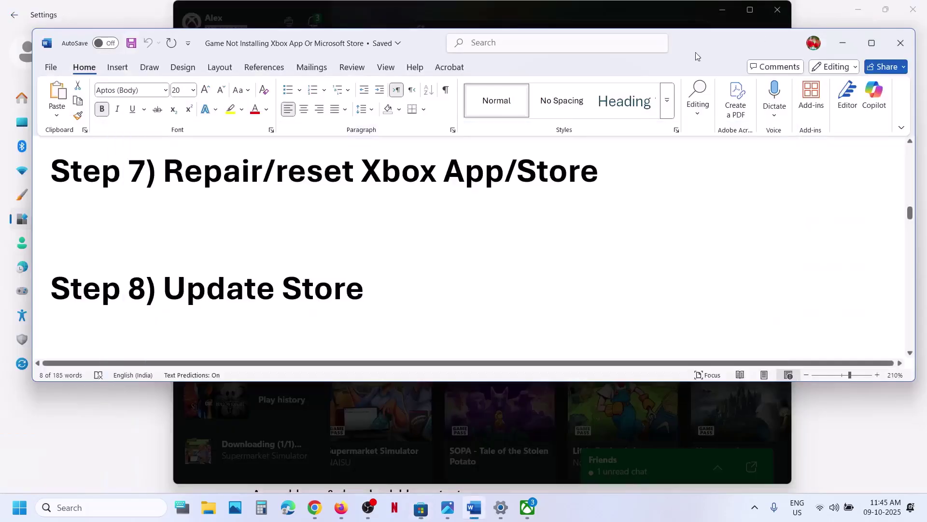
scroll(326, 287, "down", 5)
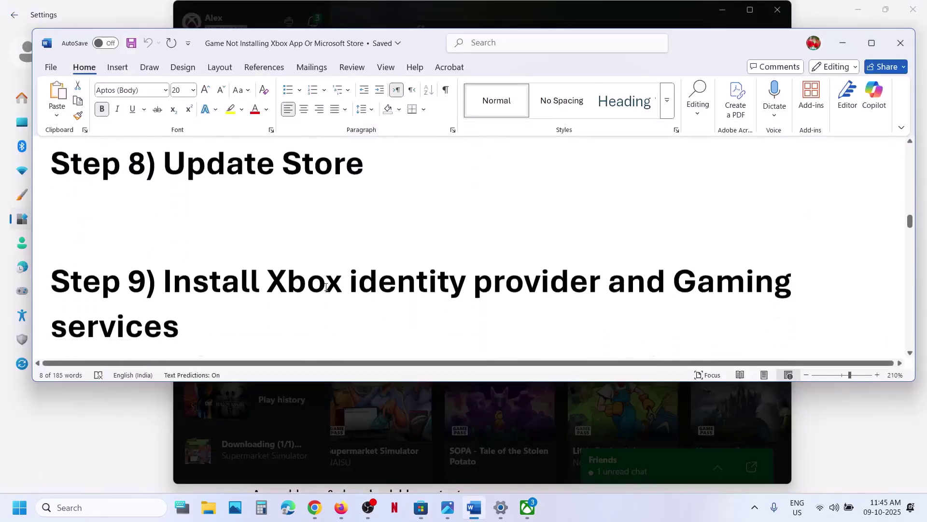
scroll(309, 273, "down", 2)
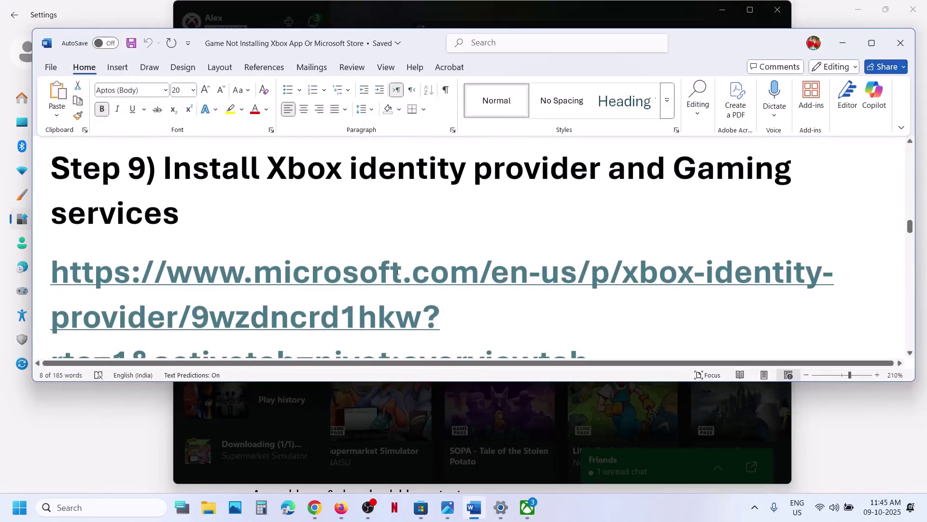
left_click(363, 275, "ctrl")
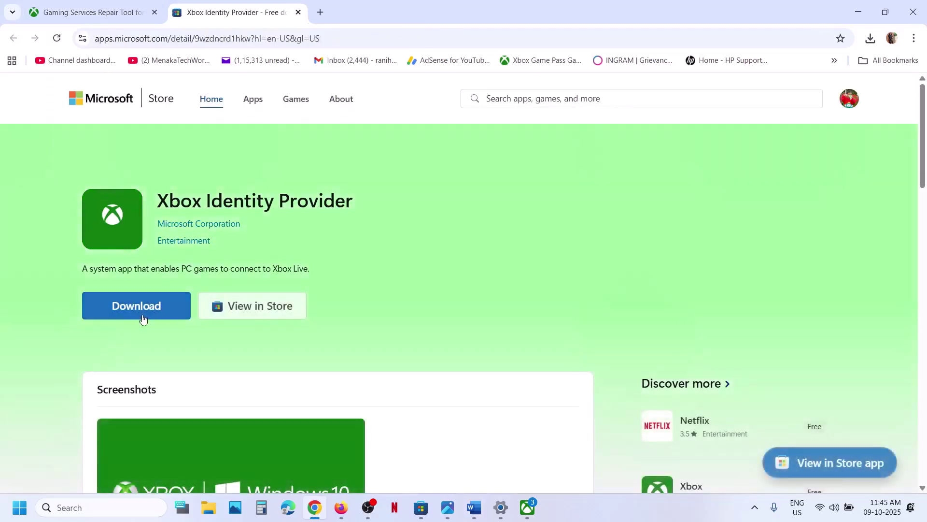
left_click(142, 314)
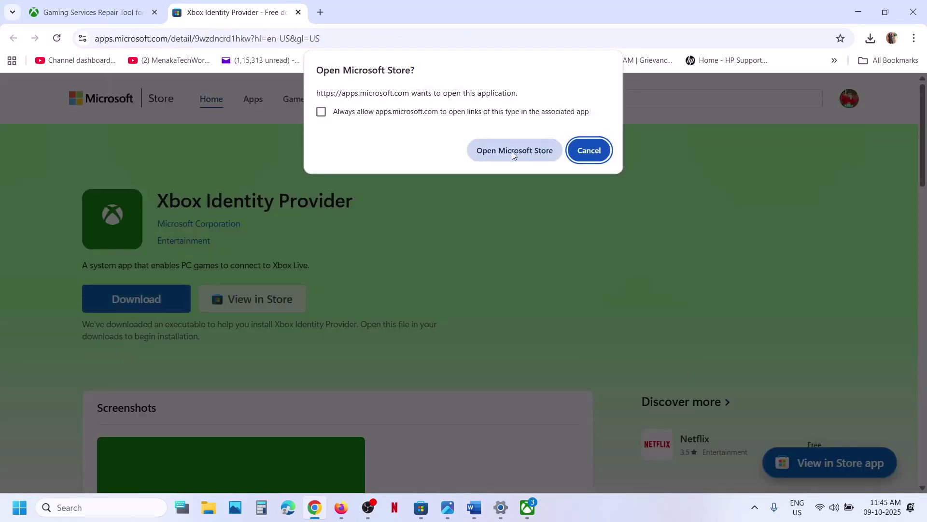
left_click(512, 152)
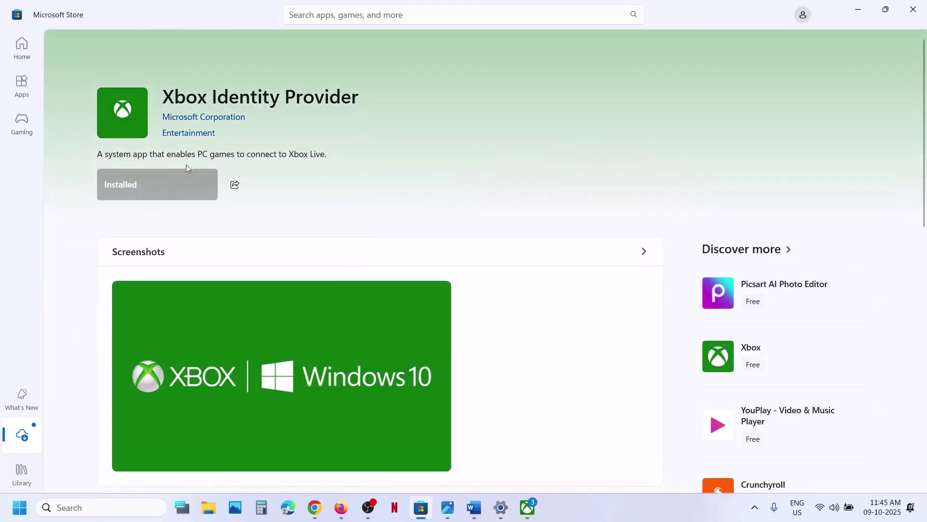
left_click(858, 14)
left_click(474, 507)
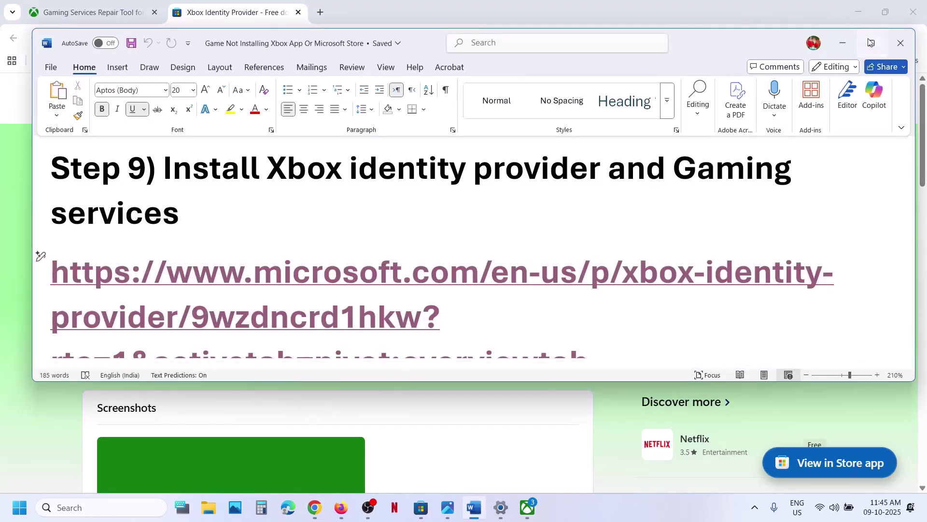
left_click(870, 42)
Step: Copy the Gaming Services removal command from the notes
scroll(388, 317, "down", 4)
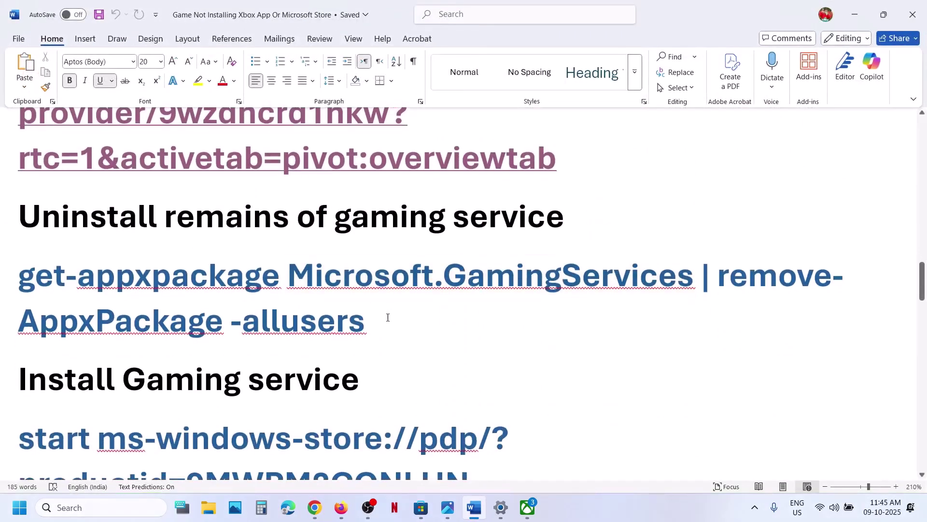
left_click_drag(388, 317, 31, 292)
key("ctrl+c")
right_click(31, 292)
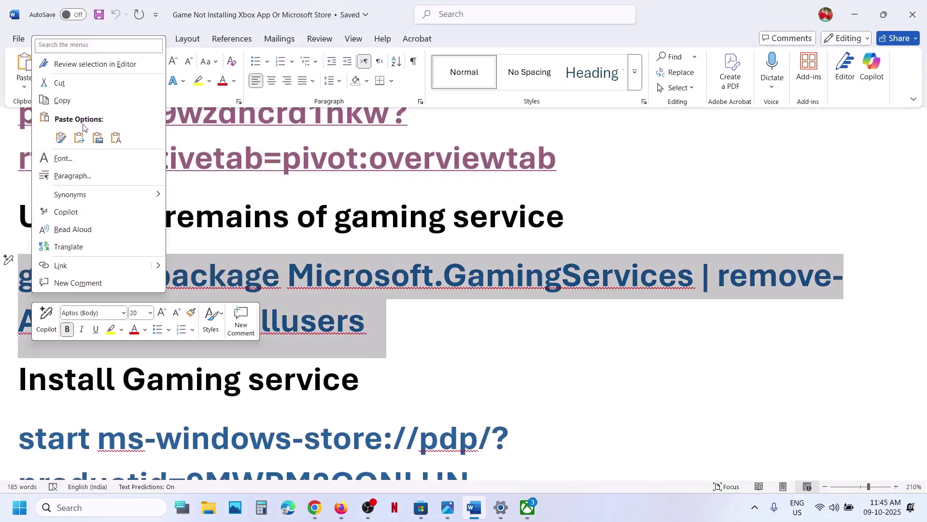
left_click(69, 103)
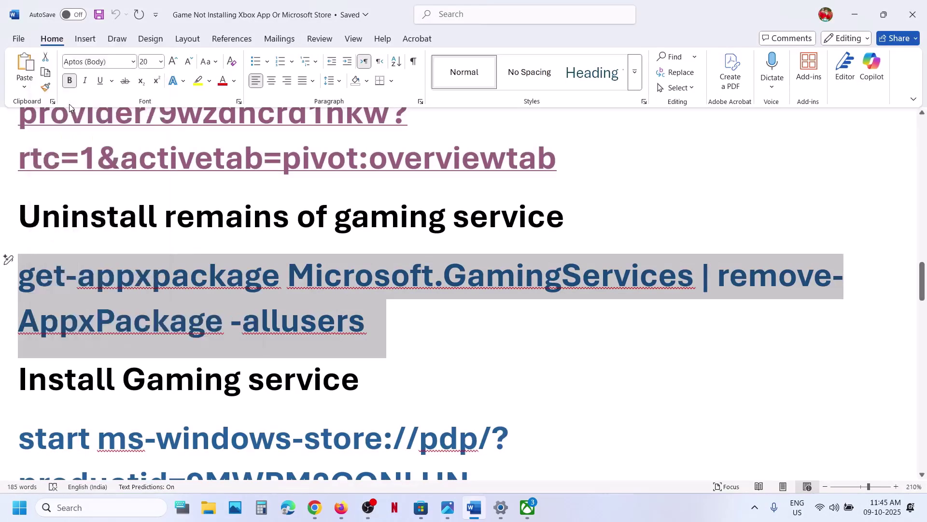
Step: Run the Gaming Services removal command in a new administrator PowerShell
left_click(116, 508)
type("power")
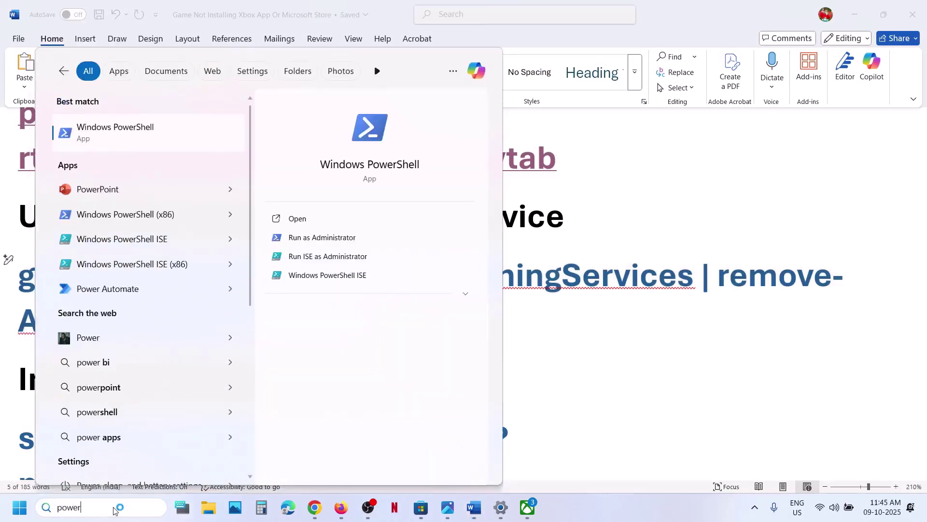
type("shell")
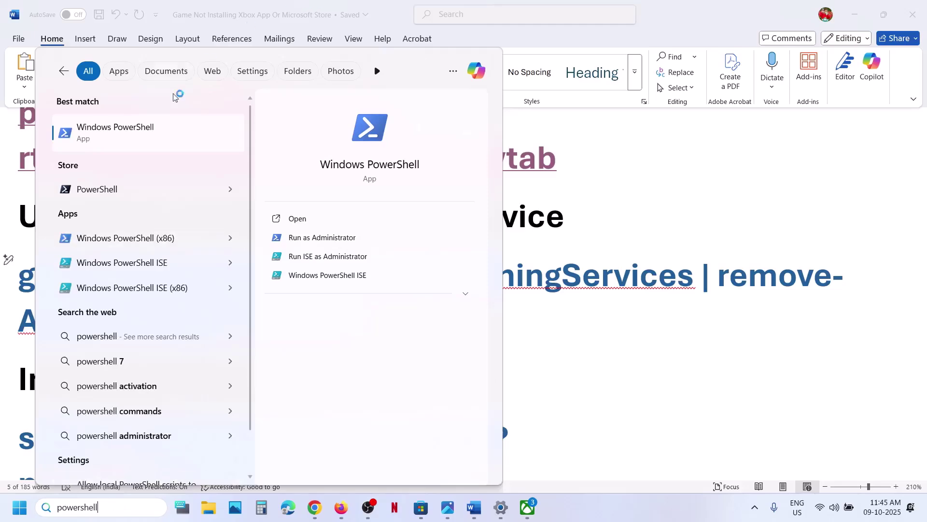
right_click(138, 139)
left_click(196, 153)
left_click(407, 358)
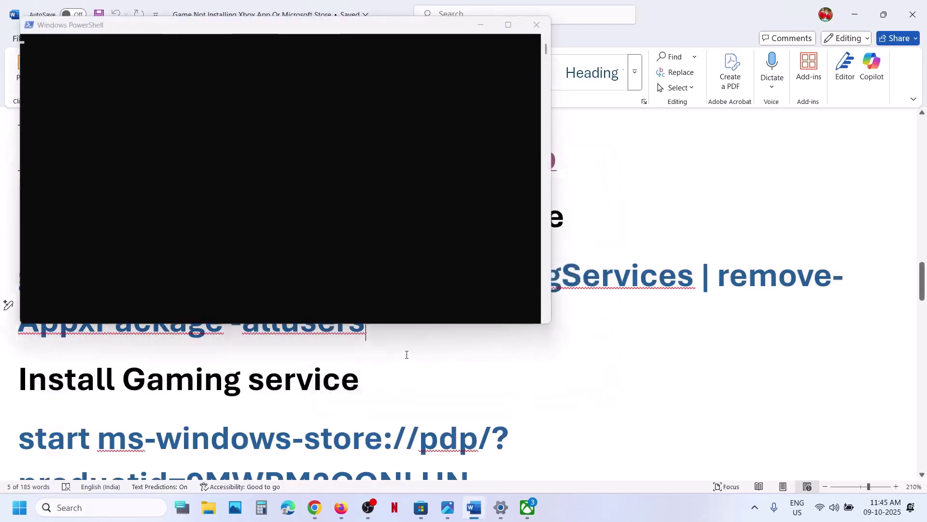
right_click(285, 161)
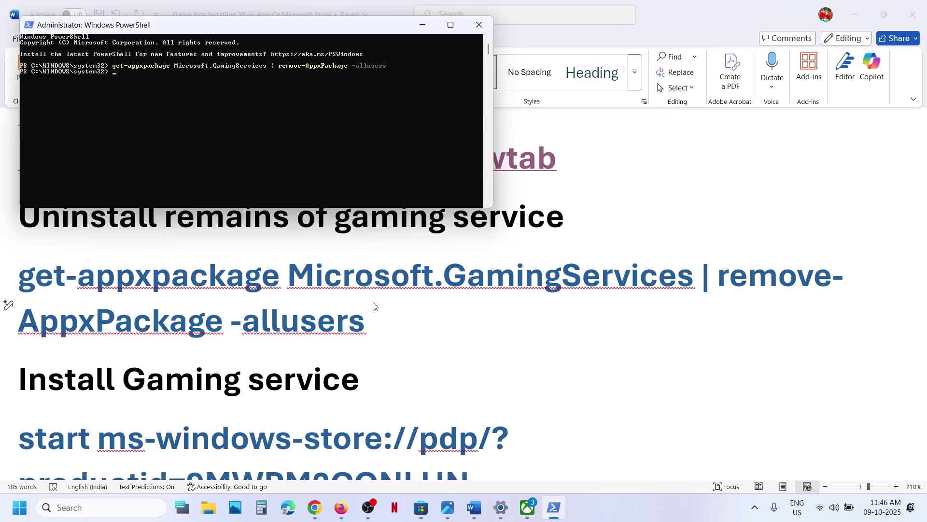
Step: Copy the start ms-windows-store command from the notes and run it in PowerShell
scroll(373, 305, "down", 4)
key("alt+Tab")
triple_click(347, 301)
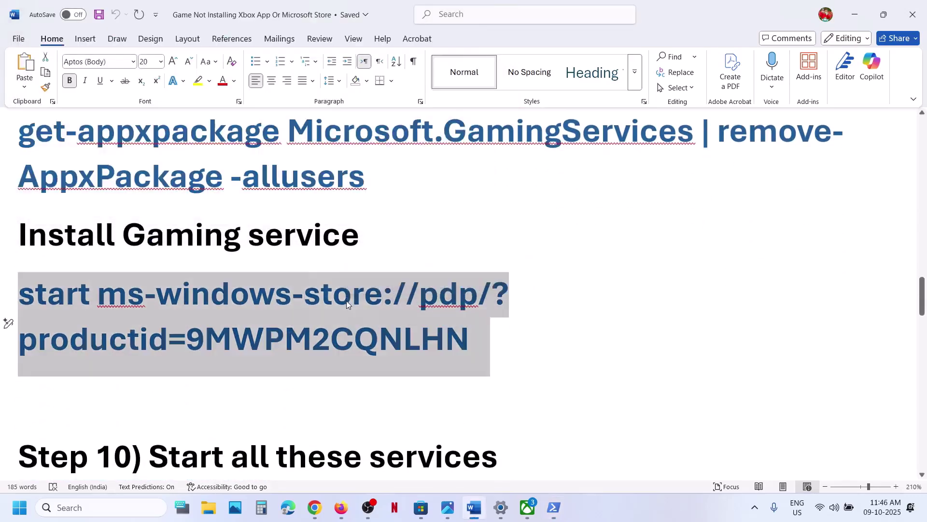
key("ctrl+c")
key("alt+Tab")
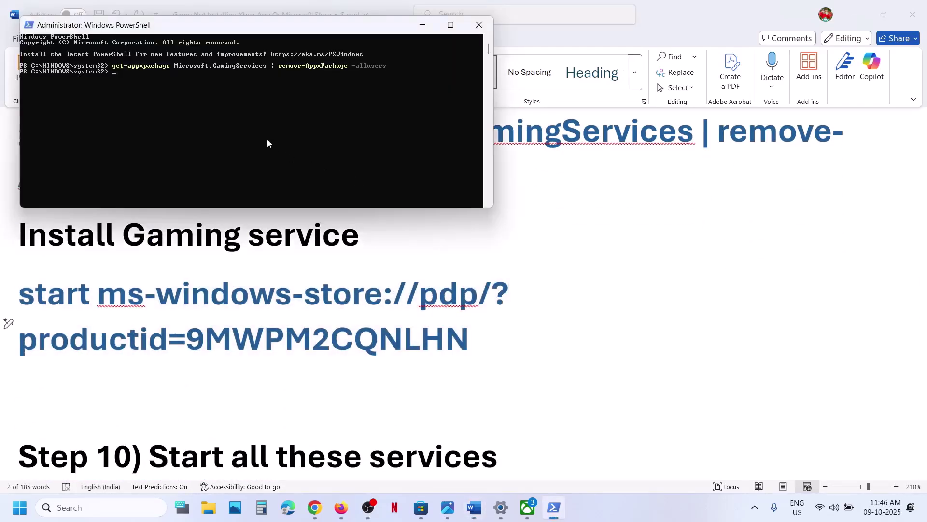
right_click(267, 139)
key("Return")
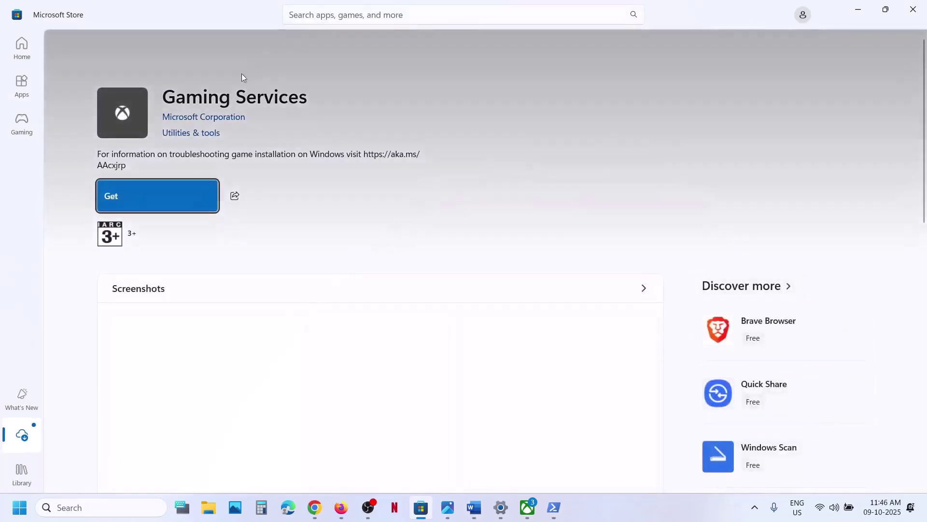
Step: Get Gaming Services with elevation allowed, then apply the Xbox app's UPDATE NOW restart
left_click(178, 201)
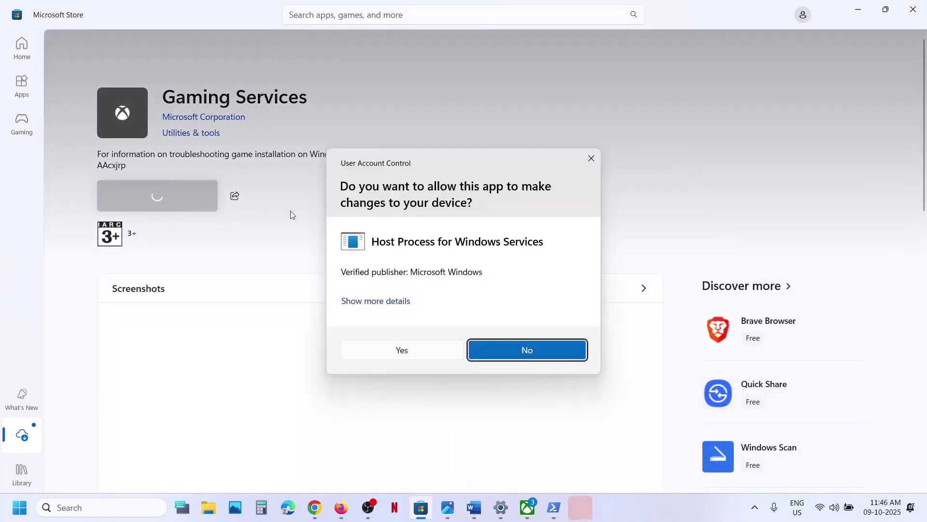
left_click(372, 357)
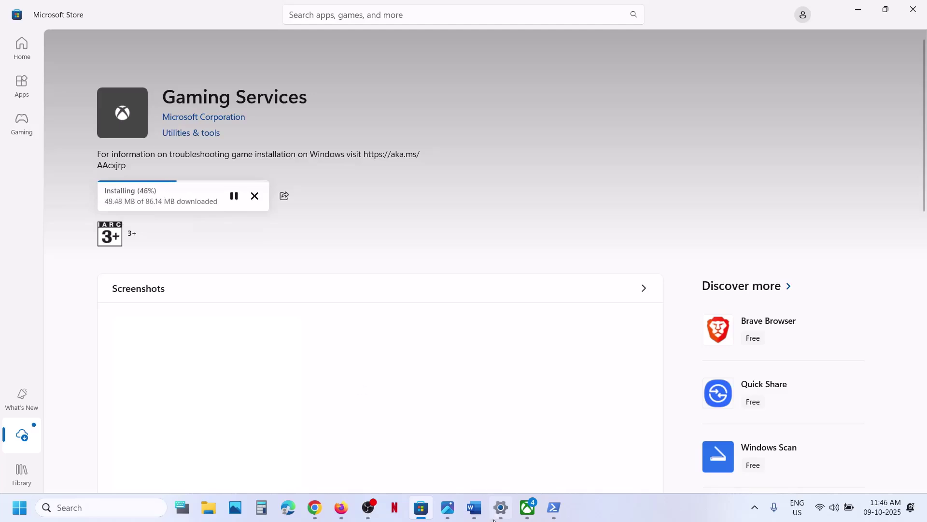
mouse_move(527, 513)
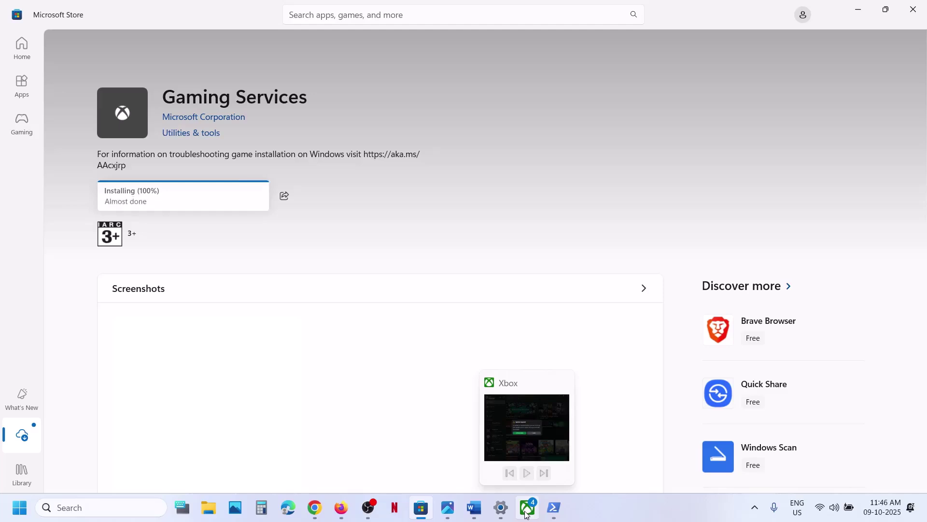
left_click(527, 513)
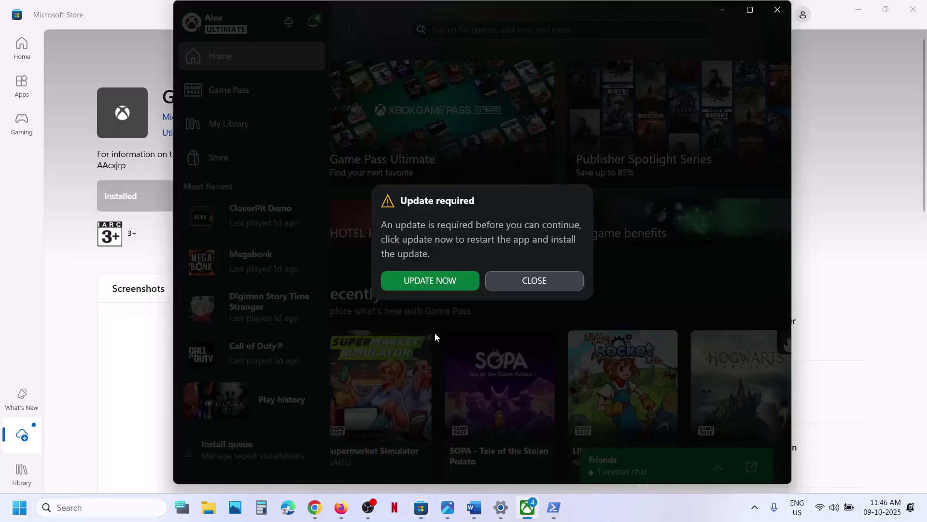
left_click(425, 282)
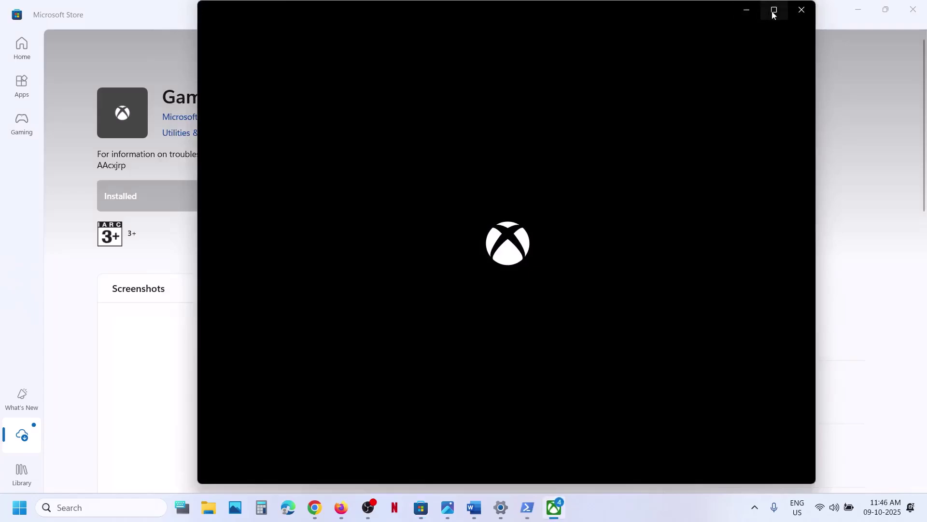